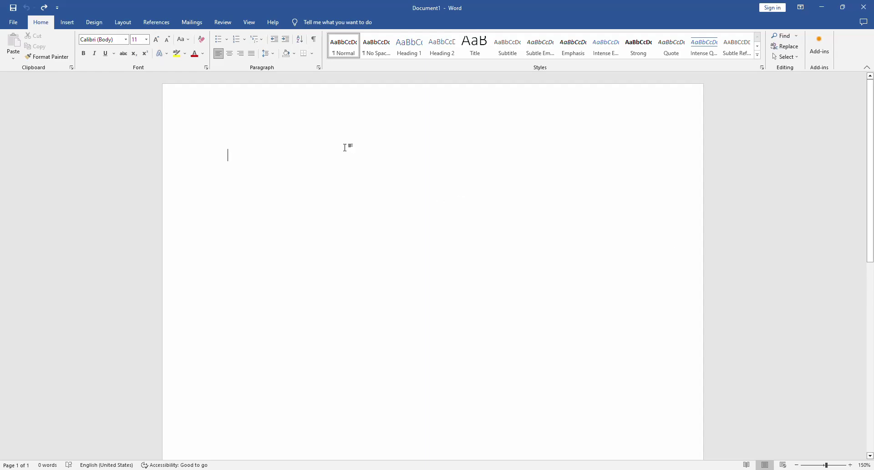
Set the page margins of the blank document to the Narrow preset, 1.27 cm on all sides.
left_click(131, 26)
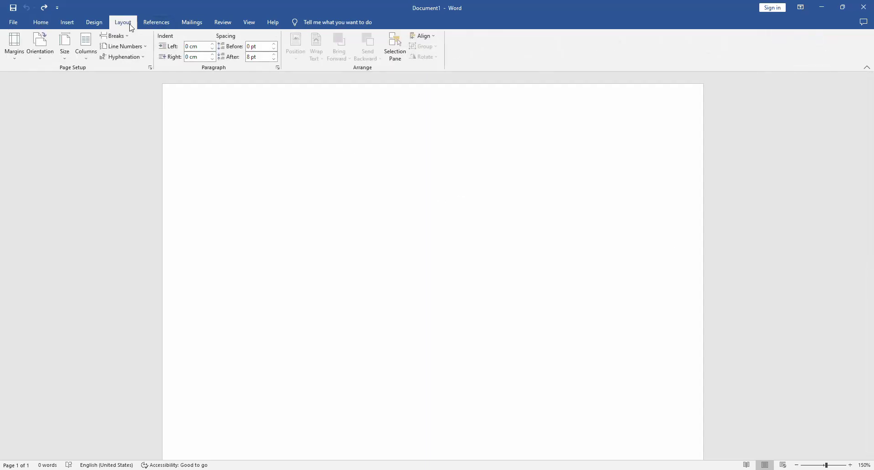
left_click(16, 50)
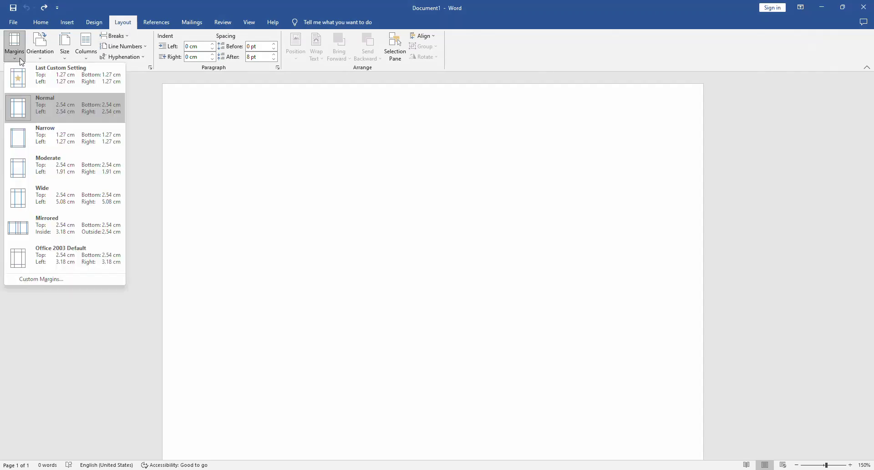
left_click(69, 137)
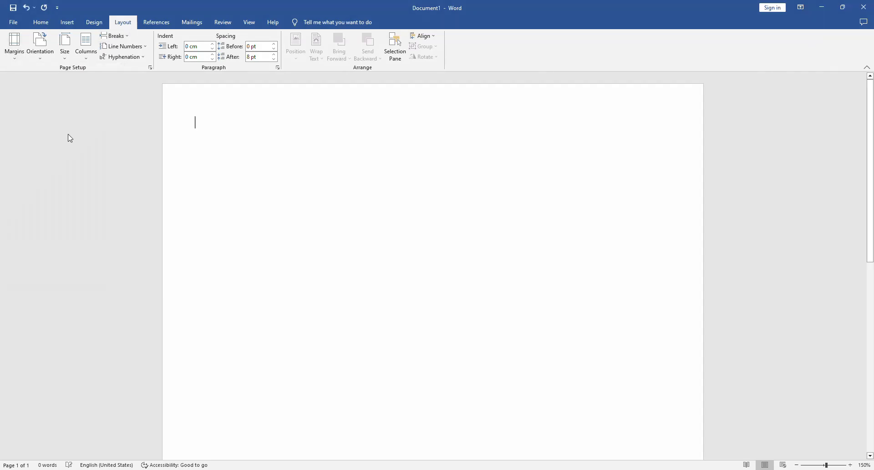
Change the page to landscape orientation and set the paper size to 4x6.
left_click(51, 54)
left_click(56, 90)
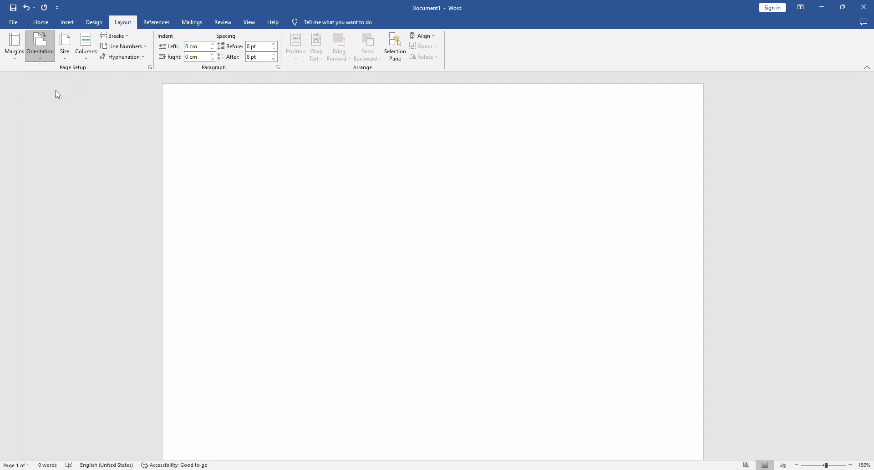
left_click(69, 57)
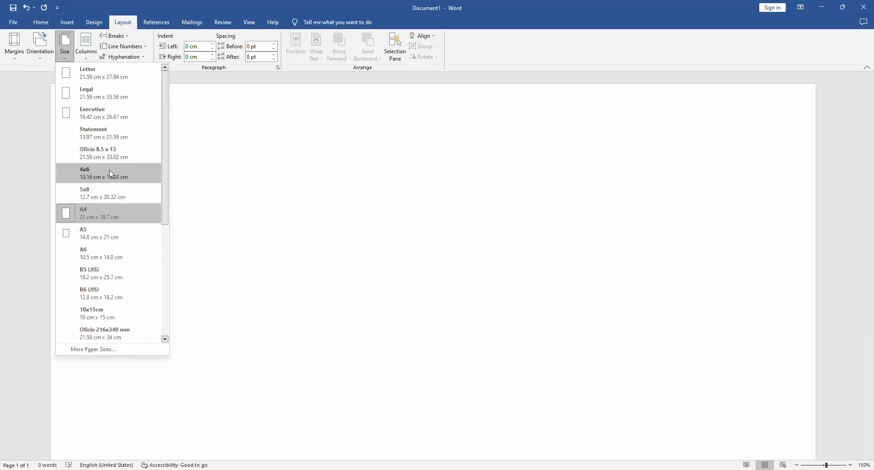
left_click(145, 173)
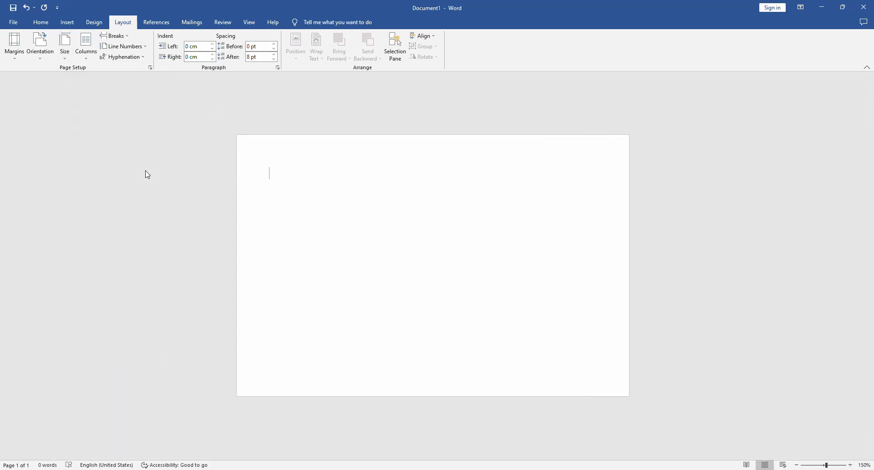
Insert the picture file PASSPORT SIZE PHOTO from this computer into the page.
scroll(378, 202, "up", 3)
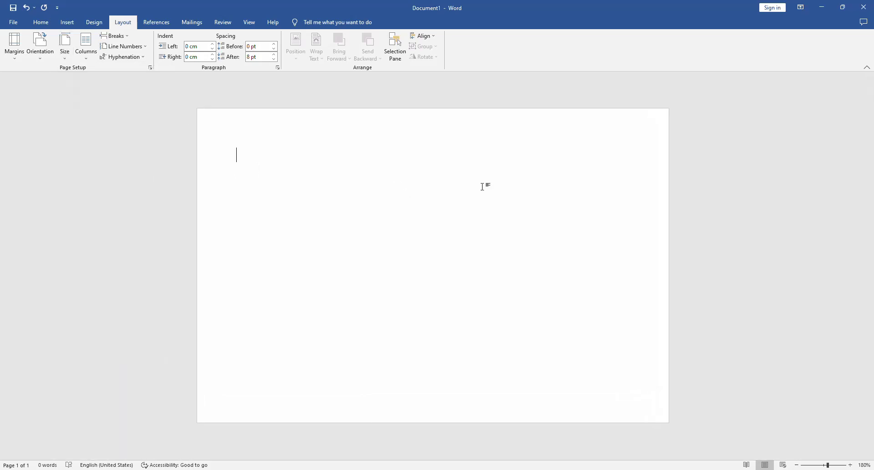
left_click(68, 23)
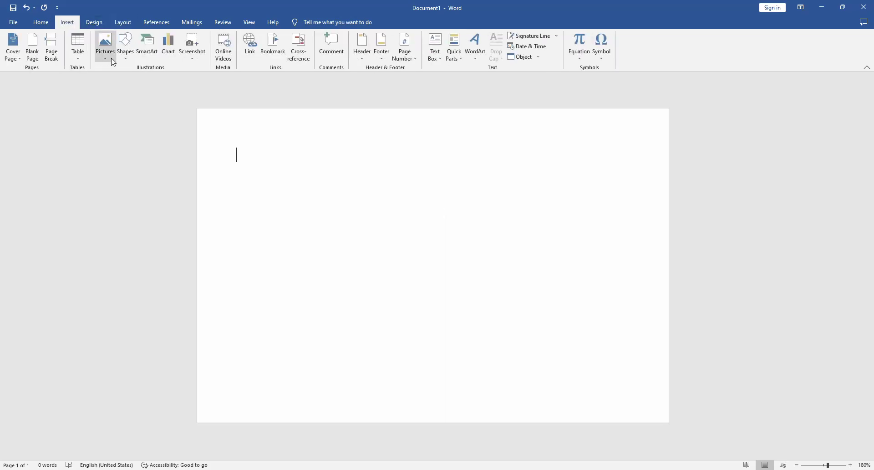
left_click(113, 63)
left_click(144, 78)
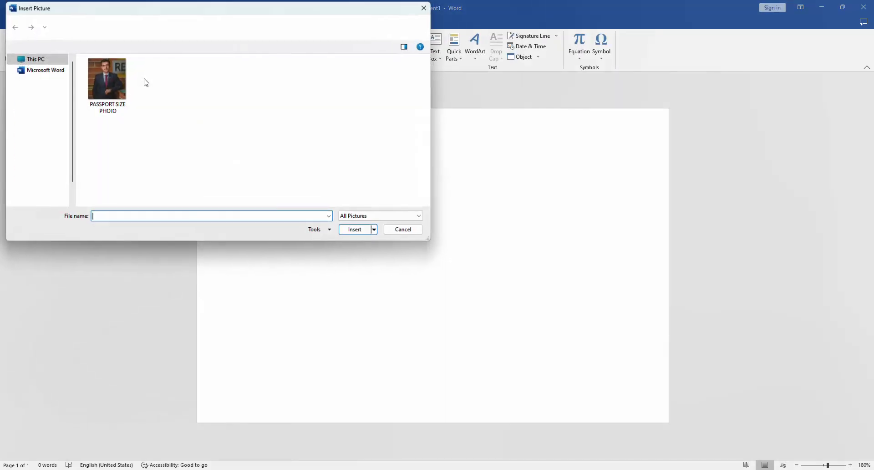
left_click(118, 79)
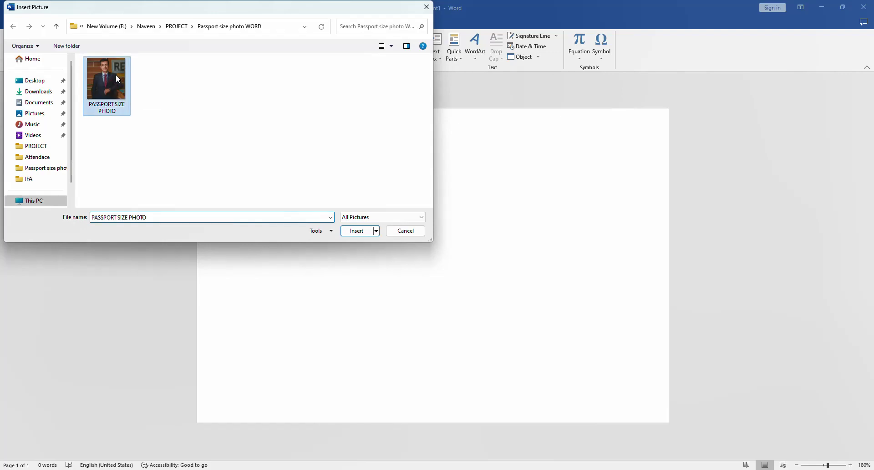
left_click(358, 232)
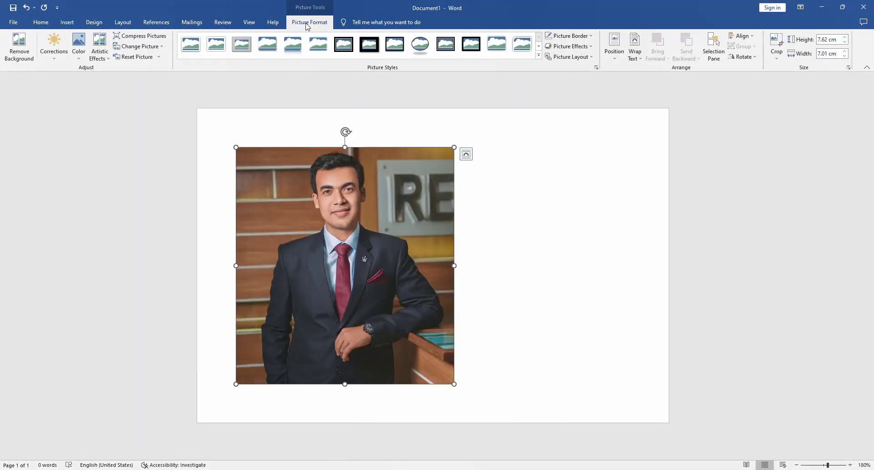
Start removing the photo's background and extend the selection frame to cover the man's hair, arm and lower body.
left_click(16, 54)
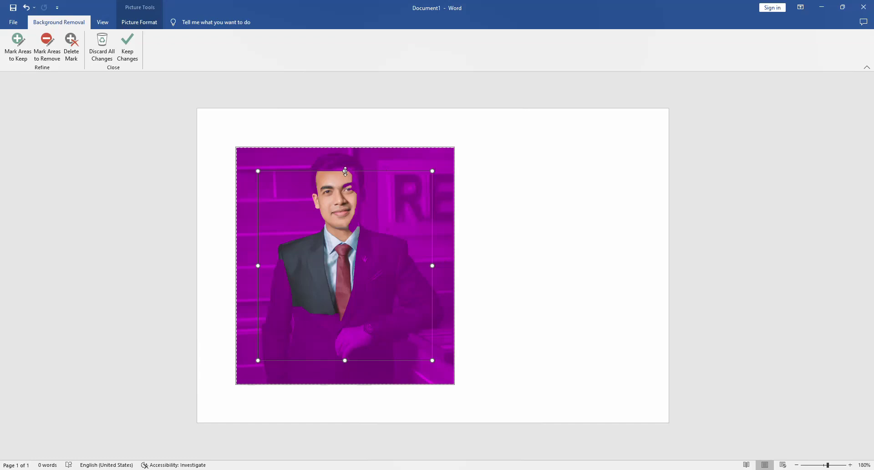
left_click_drag(345, 170, 345, 148)
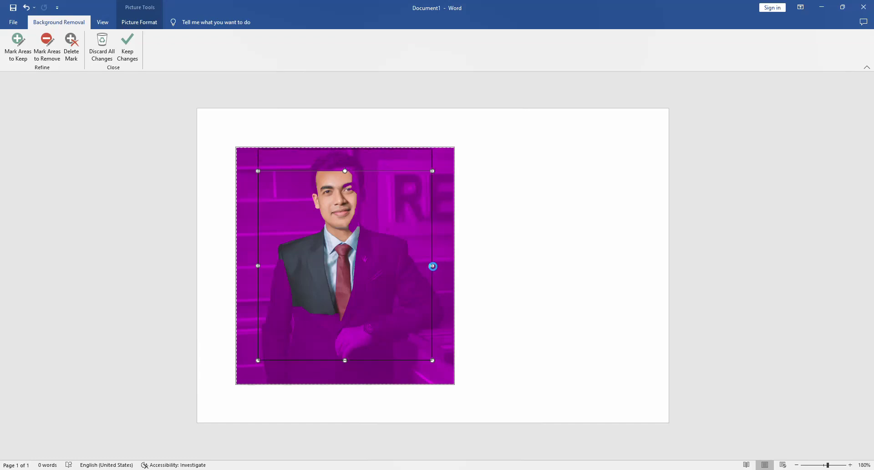
left_click_drag(432, 254, 445, 255)
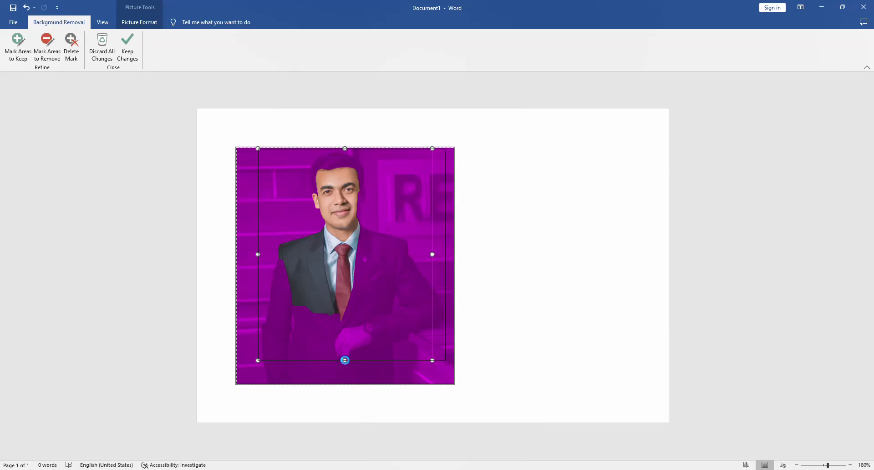
left_click_drag(351, 362, 350, 384)
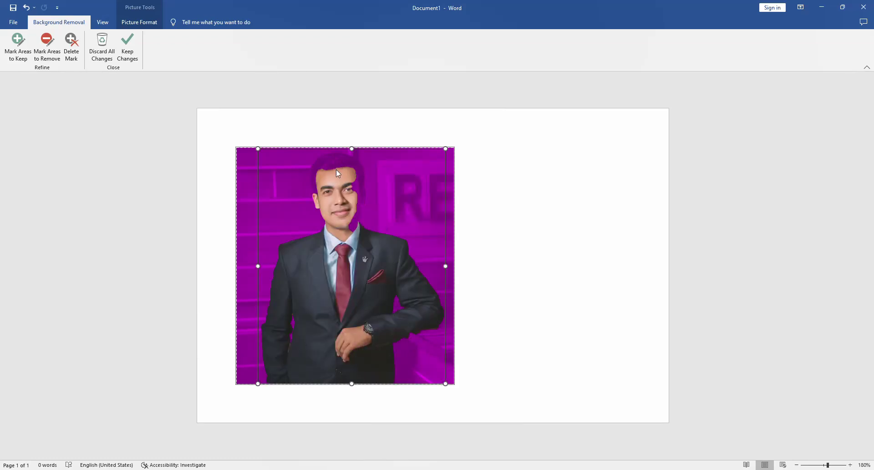
Mark the hair and both sides of the face as areas to keep and apply the background removal.
left_click(23, 52)
left_click(22, 52)
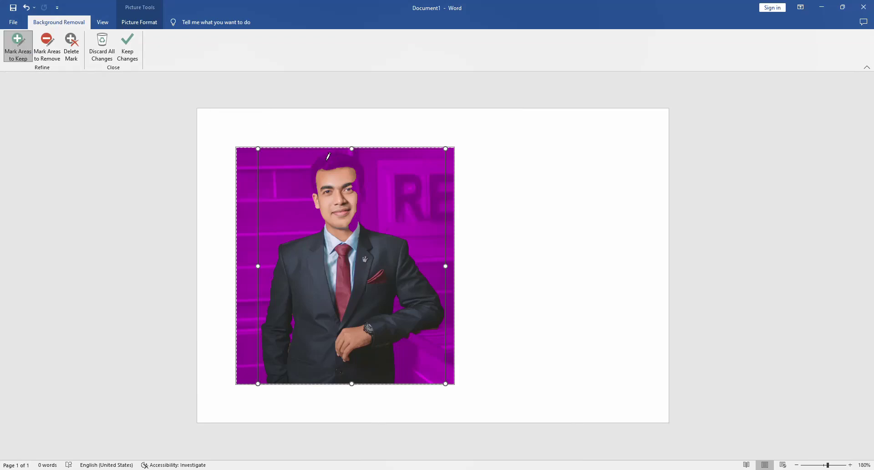
left_click_drag(327, 159, 348, 159)
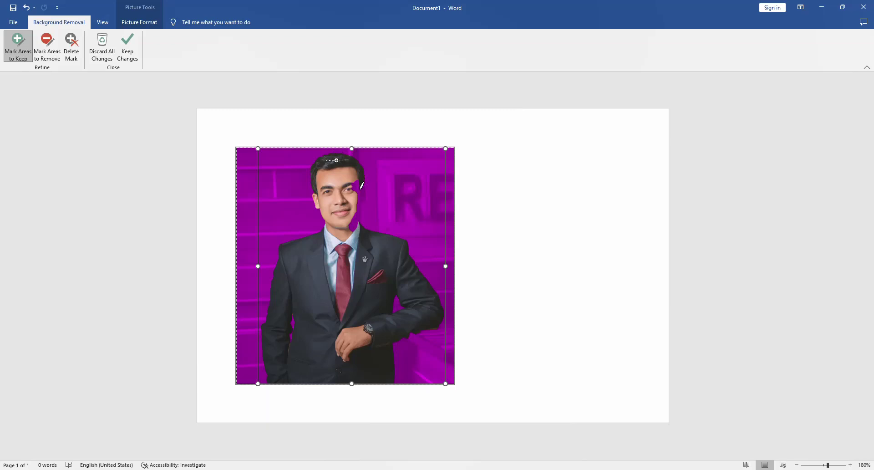
left_click_drag(361, 187, 357, 224)
left_click_drag(314, 160, 317, 193)
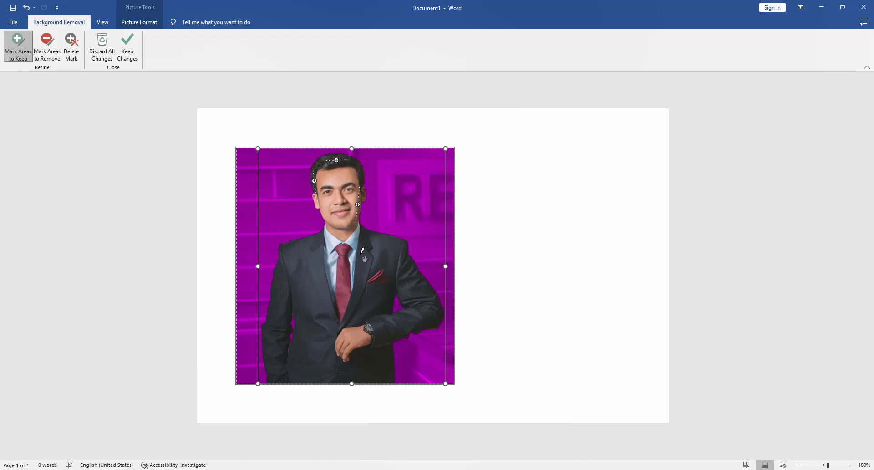
left_click(131, 52)
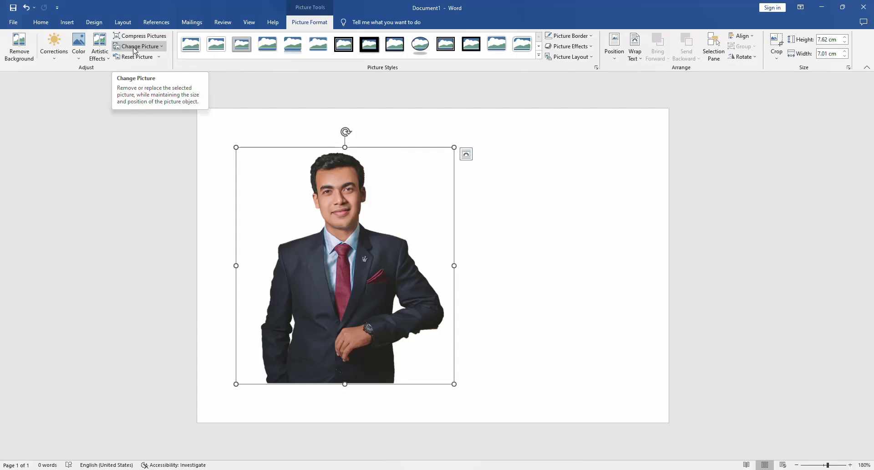
Crop the photo's sides and bottom to head and shoulders, about 3.24 cm wide and 3.92 cm high.
left_click(780, 44)
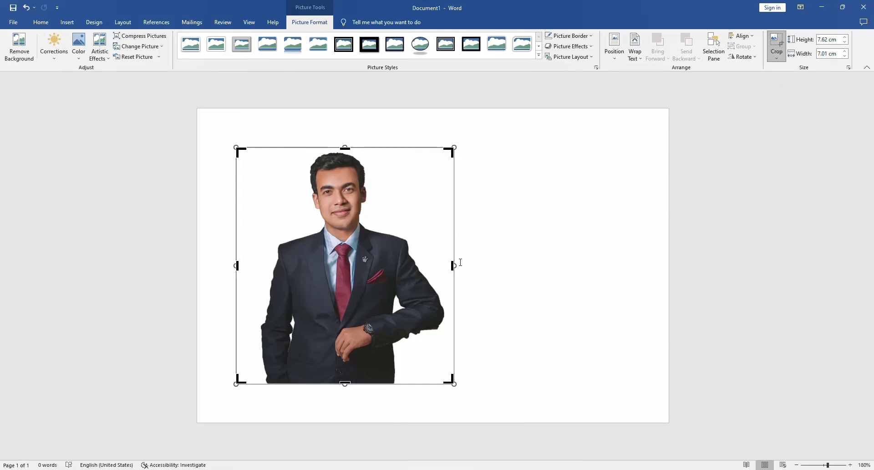
left_click_drag(453, 265, 392, 258)
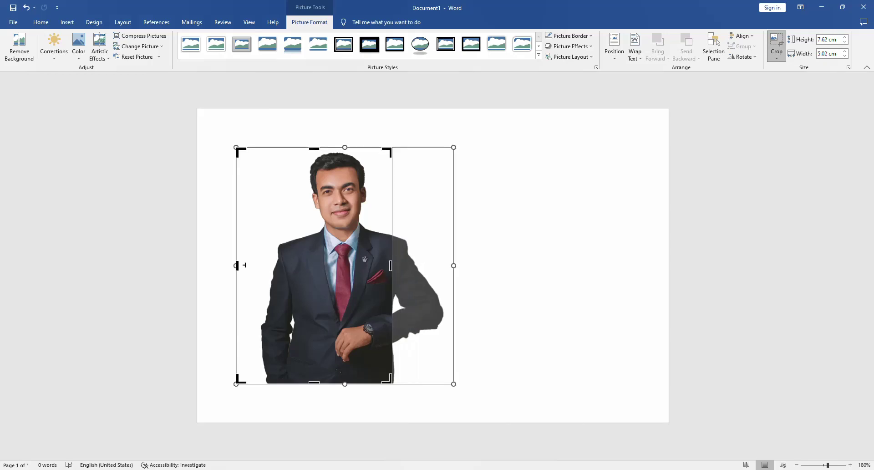
left_click_drag(244, 265, 337, 265)
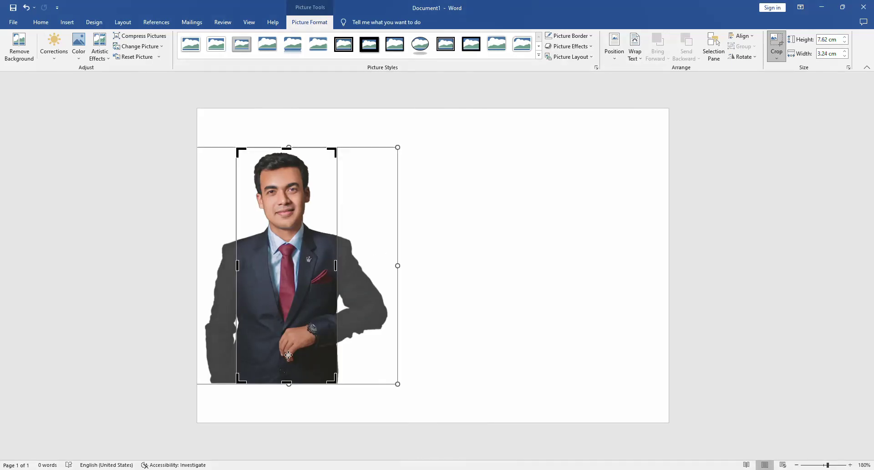
left_click_drag(287, 383, 281, 269)
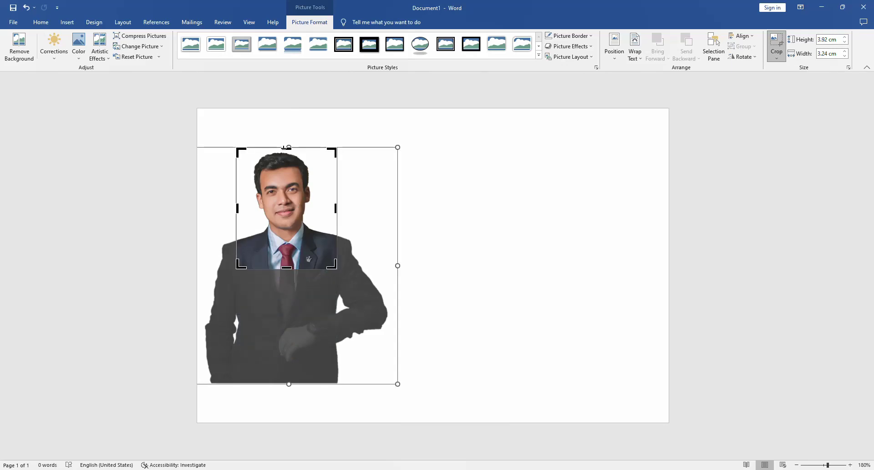
Extend the crop above the head to about 4.33 cm high, shift the photo within the frame and apply the crop.
left_click_drag(283, 146, 283, 139)
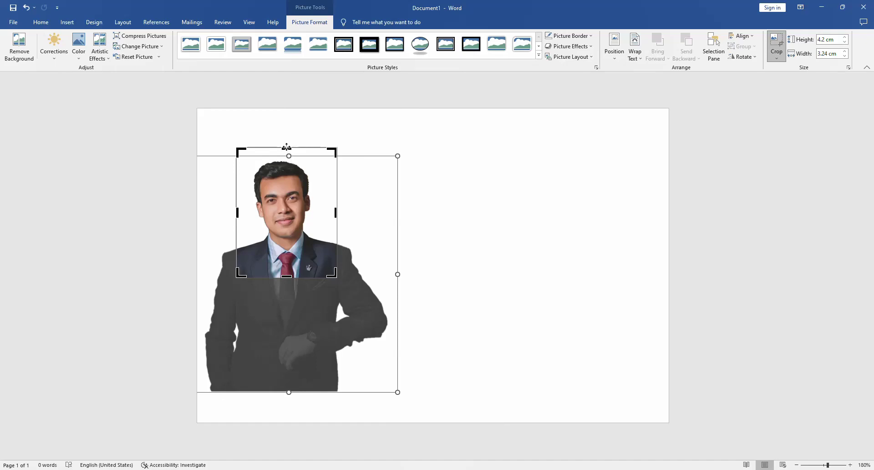
left_click_drag(285, 148, 285, 141)
mouse_move(289, 202)
left_mouse_down()
mouse_move(281, 202)
mouse_move(292, 201)
left_mouse_up()
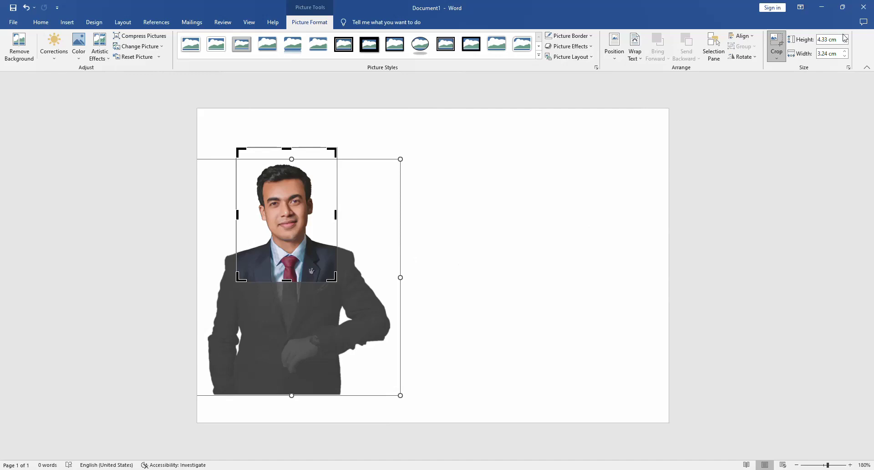
left_click(778, 43)
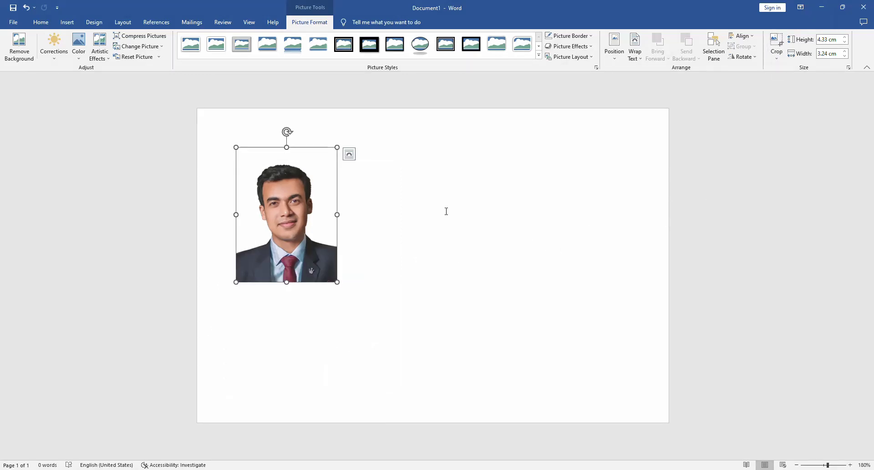
Set the cropped photo's text wrapping to In Front of Text.
right_click(306, 169)
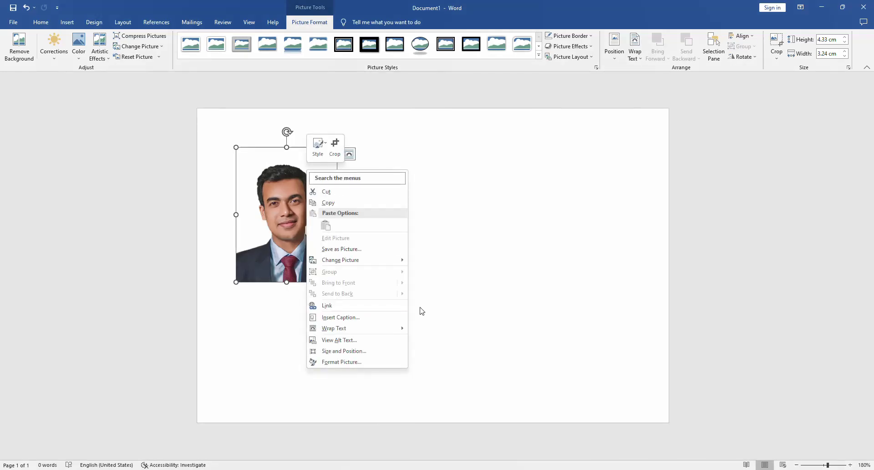
mouse_move(371, 327)
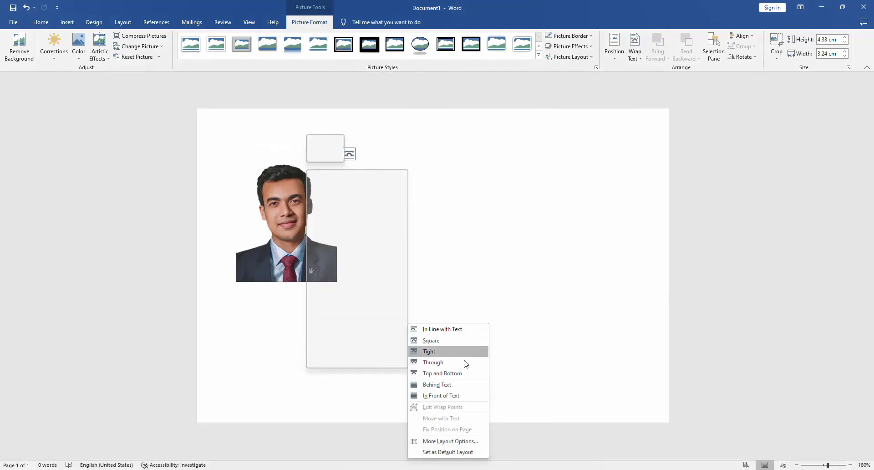
left_click(479, 399)
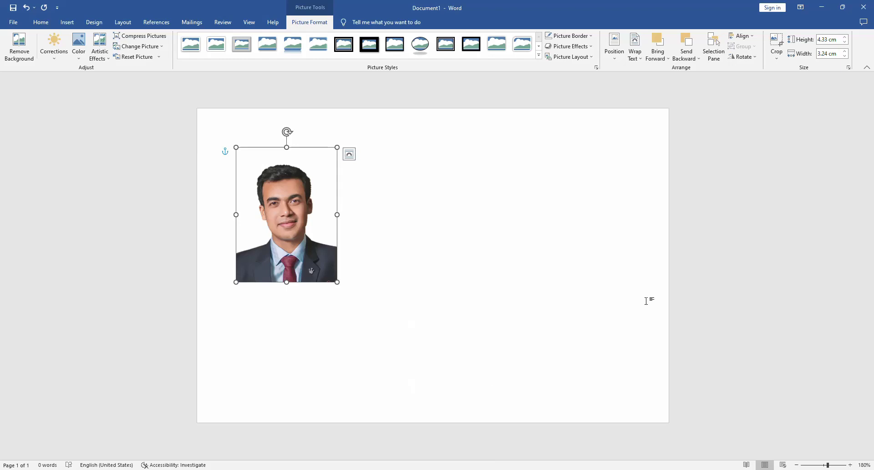
Set the photo's height to 4.5 cm.
left_click(827, 40)
key("Left")
key("Right")
key("Delete")
key("Delete")
key("Delete")
type(".5")
key("Return")
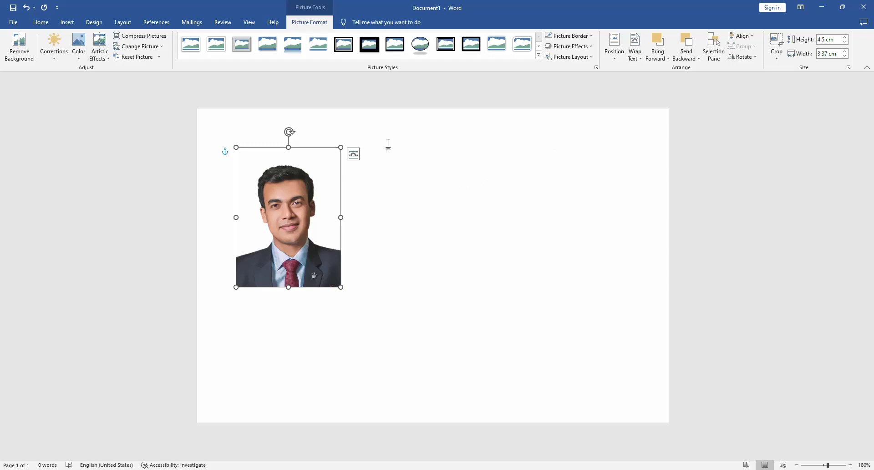
Apply the central Brightness/Contrast preset and the first sharpening preset above neutral to the photo.
left_click(40, 22)
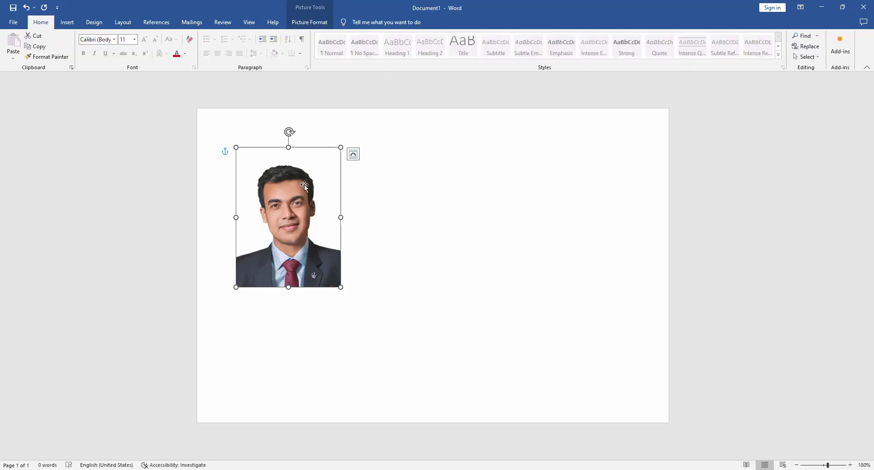
left_click(310, 22)
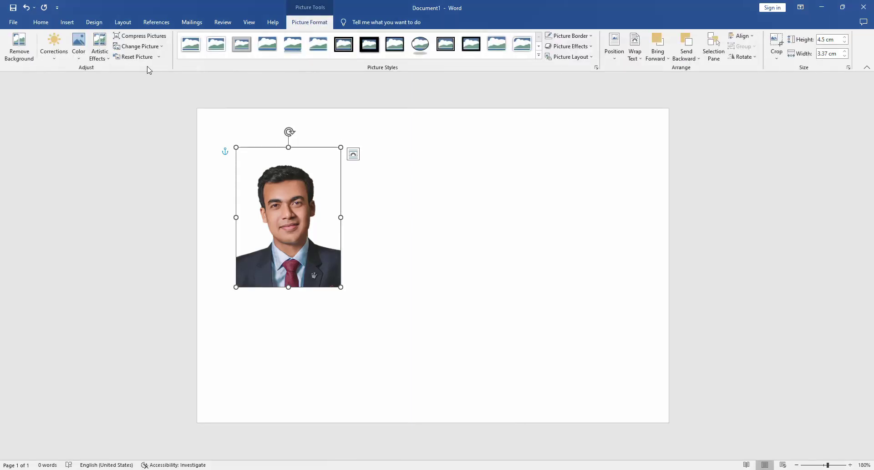
left_click(55, 48)
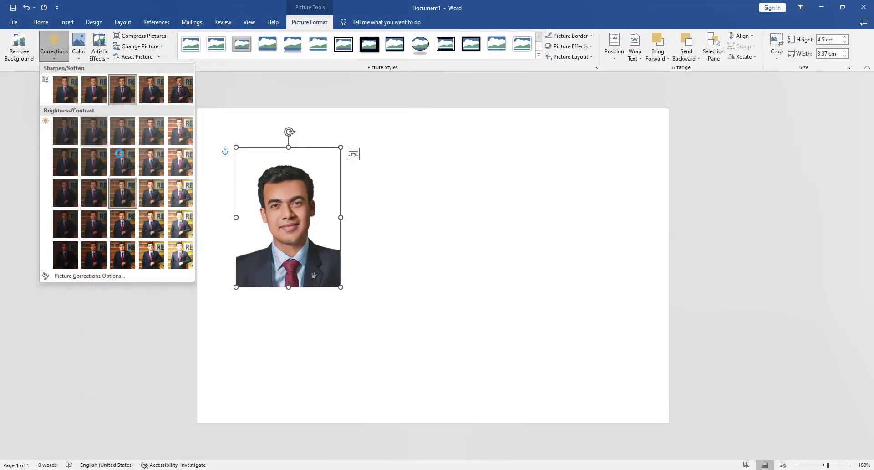
left_click(124, 193)
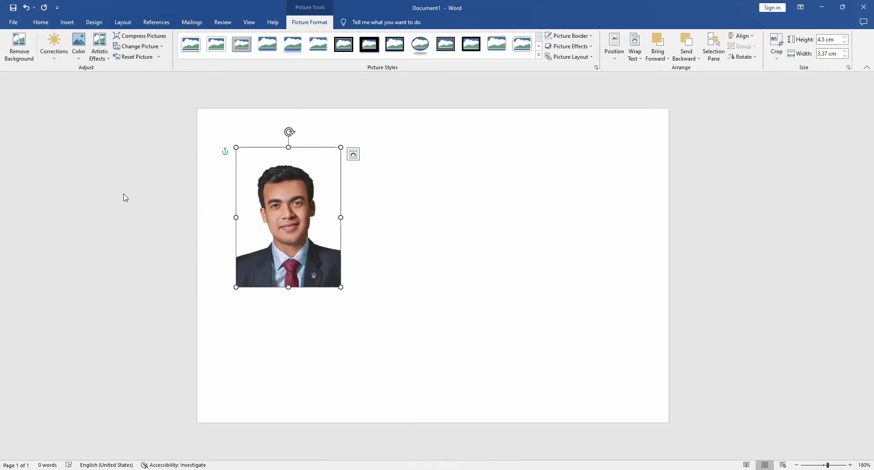
left_click(54, 47)
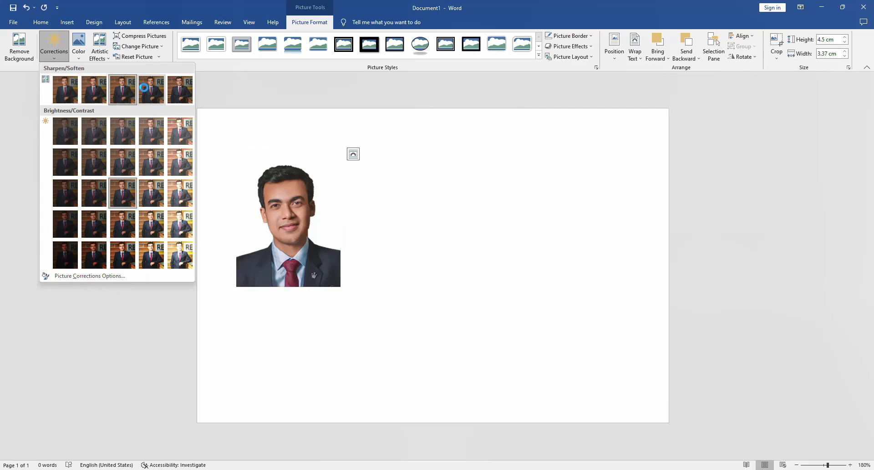
left_click(144, 88)
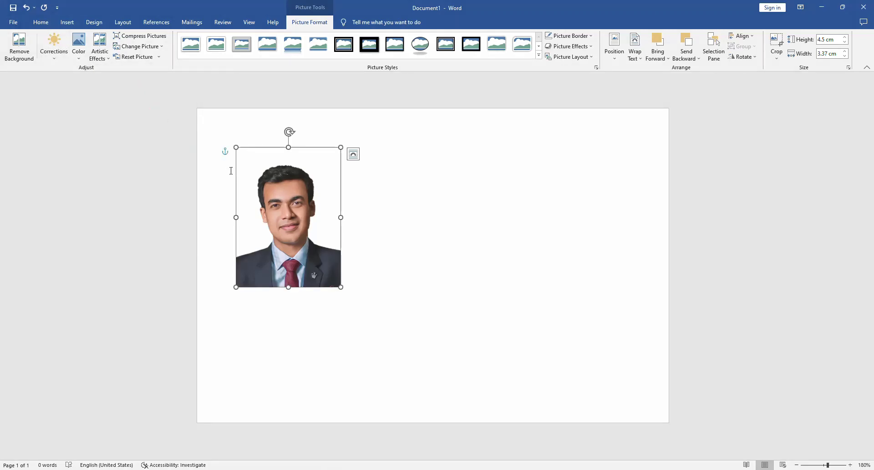
Draw a rectangle covering the photo, about 3.37 cm wide and 4.51 cm high.
left_click(76, 24)
left_click(125, 46)
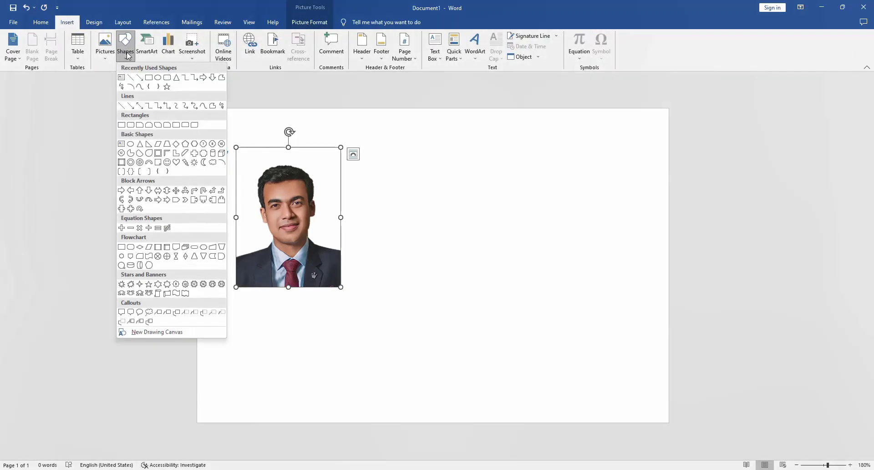
left_click(148, 78)
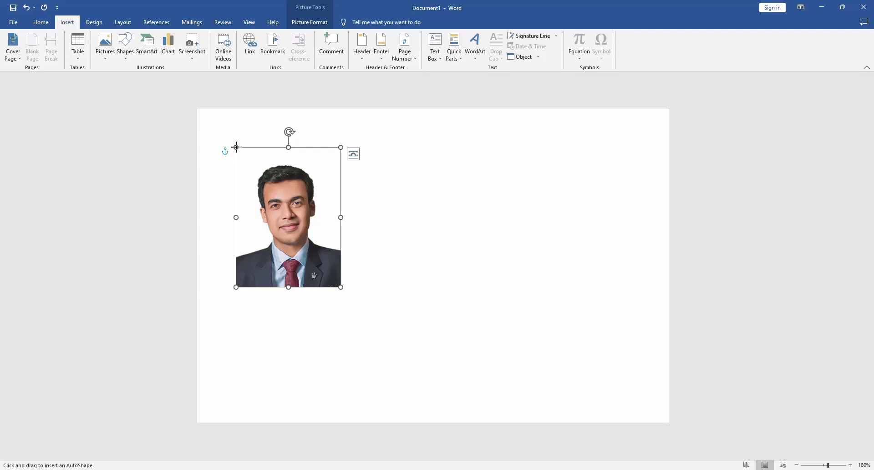
left_click_drag(236, 147, 341, 288)
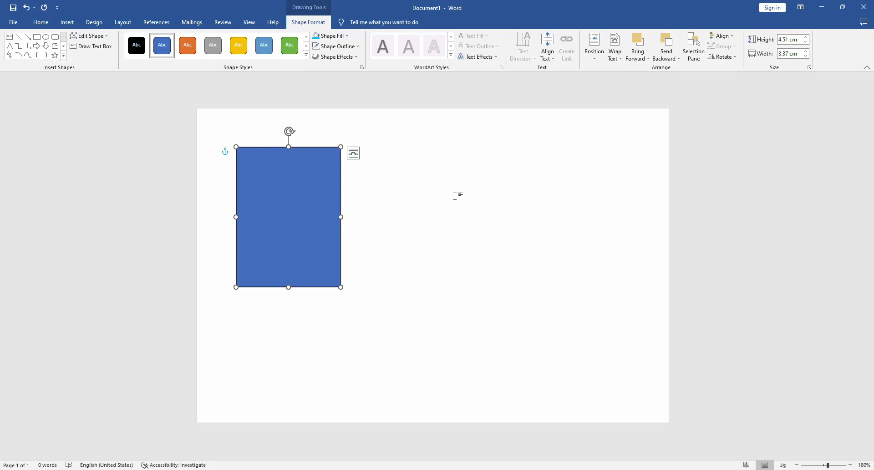
Fill the rectangle with the standard light blue and remove its outline.
left_click(330, 35)
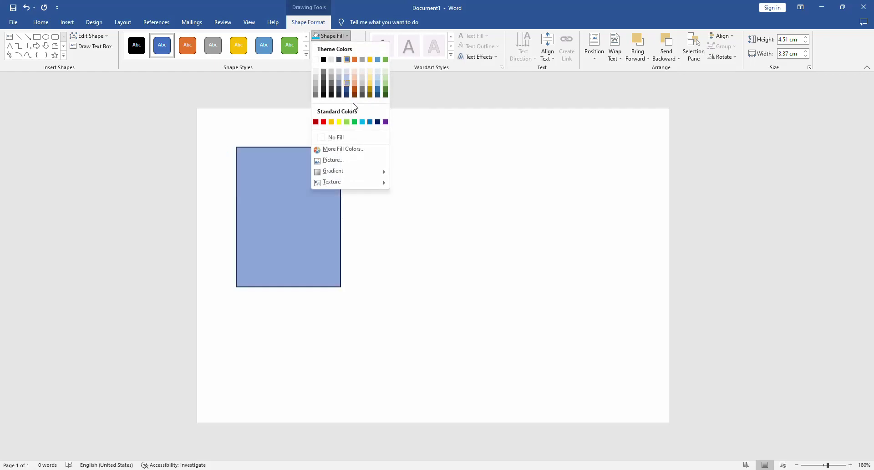
left_click(362, 122)
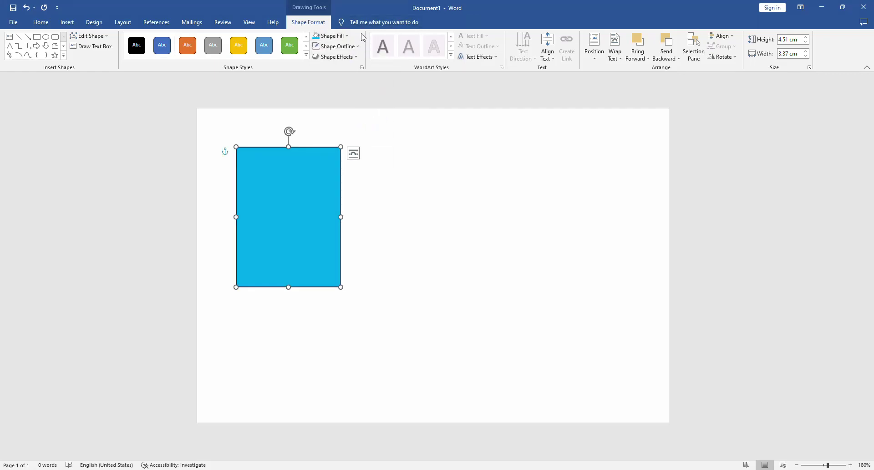
left_click(357, 46)
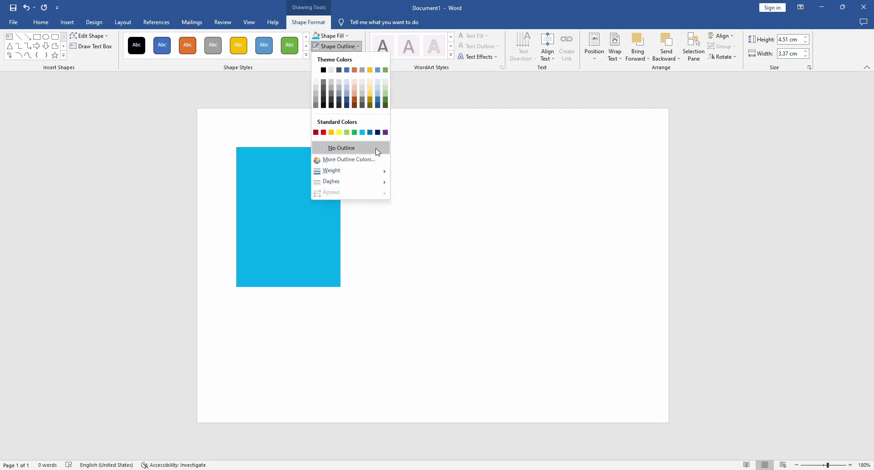
left_click(377, 151)
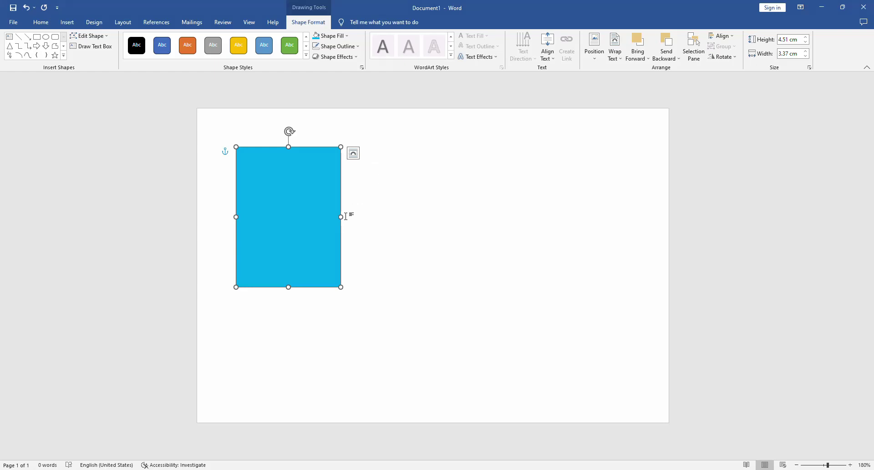
Fine-tune the rectangle's edges to match the photo, about 3.37 cm wide and 4.49 cm high.
left_click_drag(341, 217, 340, 217)
left_click_drag(288, 287, 288, 287)
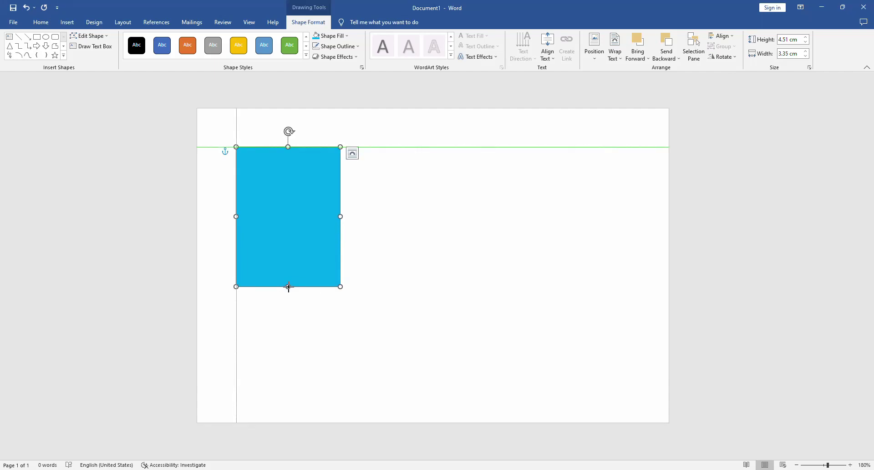
left_click_drag(236, 216, 236, 216)
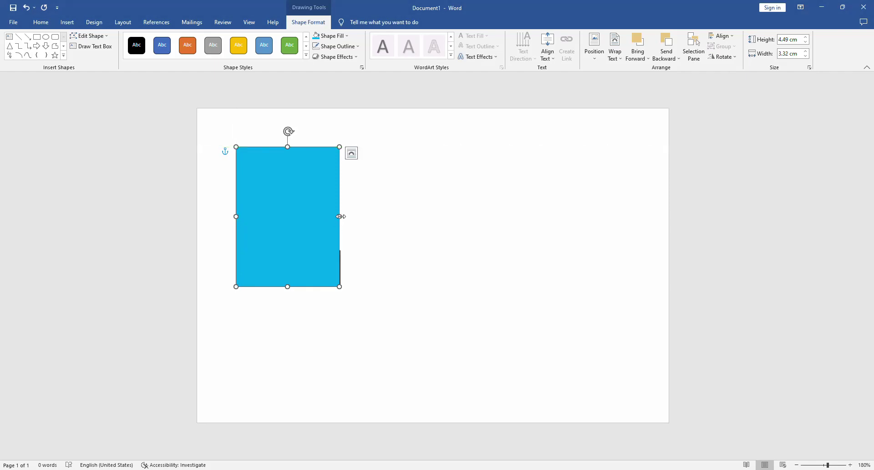
left_click_drag(341, 216, 341, 216)
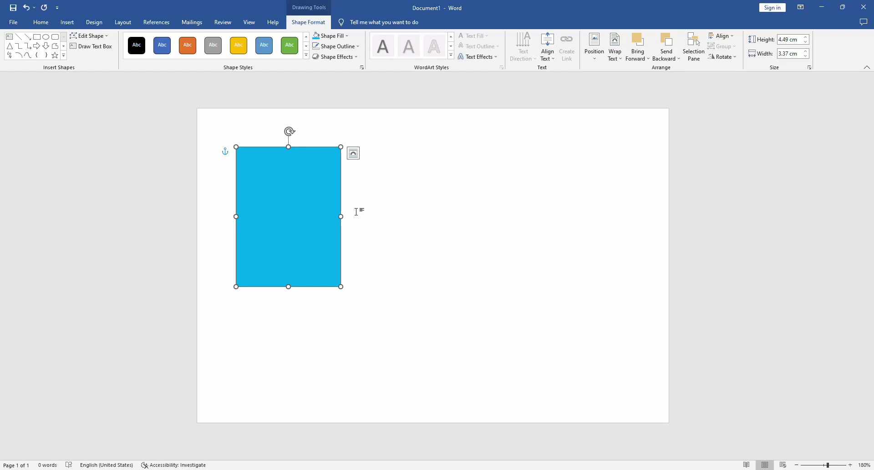
Send the blue rectangle backward behind the photo as its background.
left_click(666, 58)
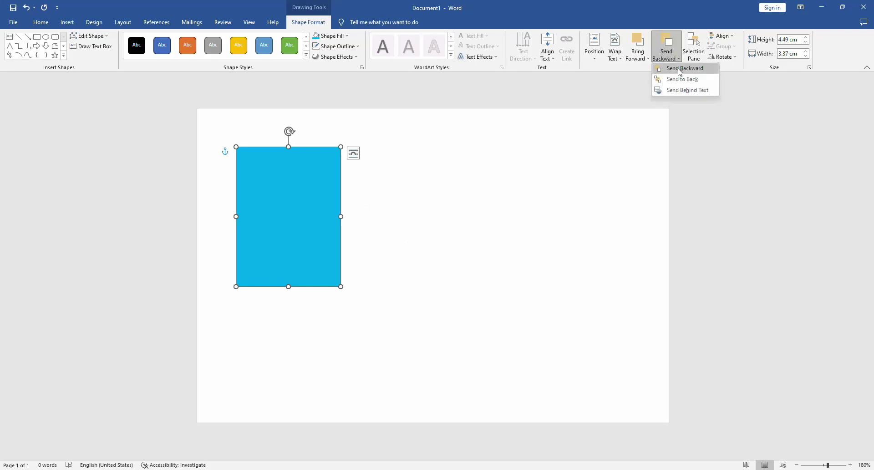
left_click(679, 72)
left_click(495, 202)
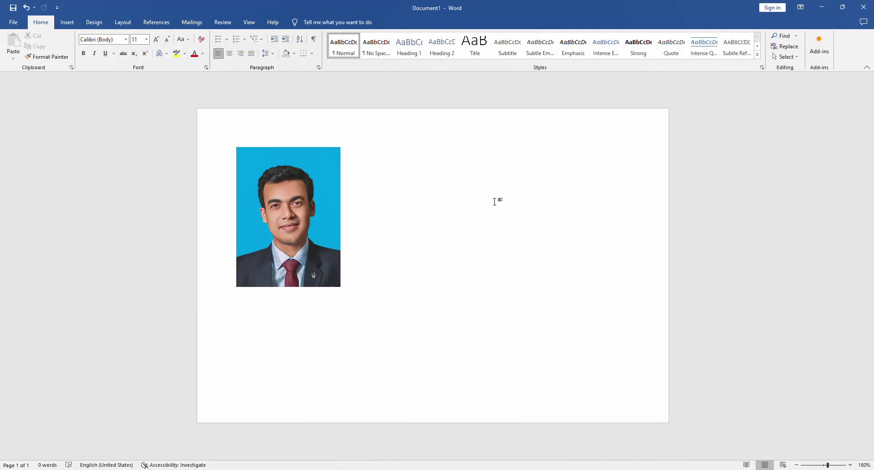
Add a 1 pt border to the photo.
left_click(332, 155)
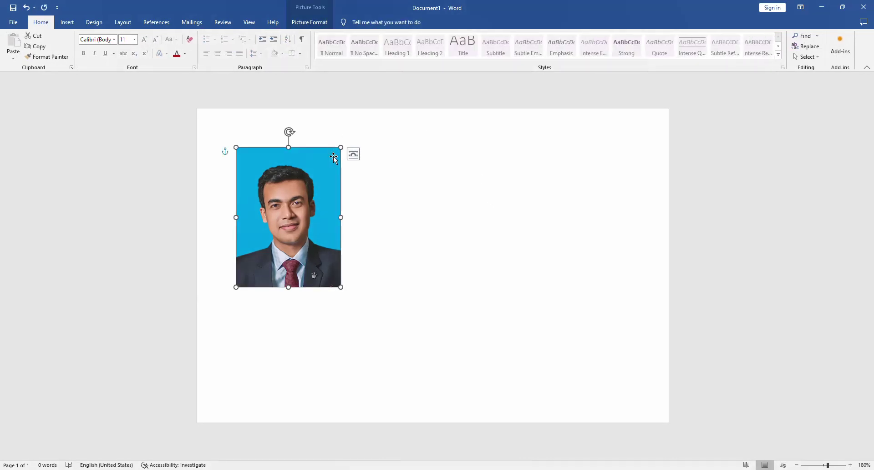
left_click(313, 22)
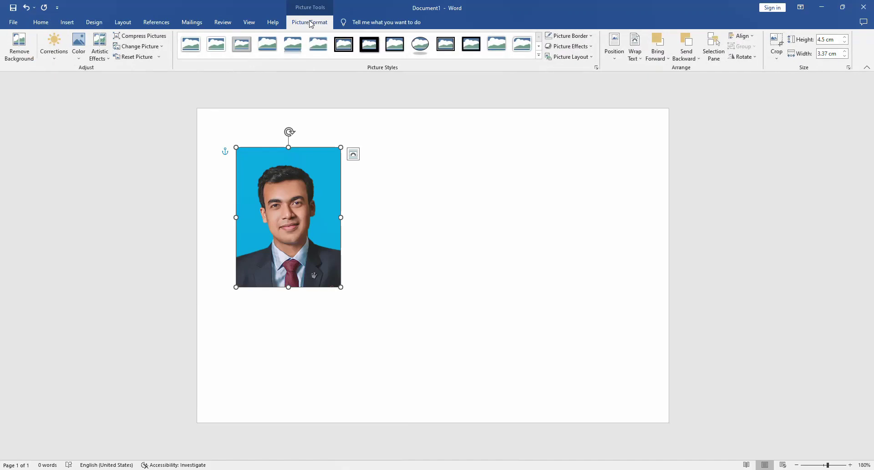
left_click(592, 36)
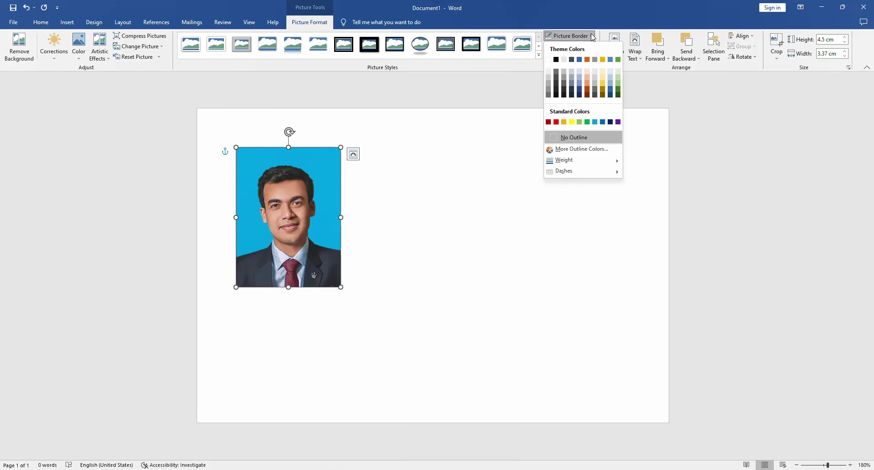
mouse_move(616, 163)
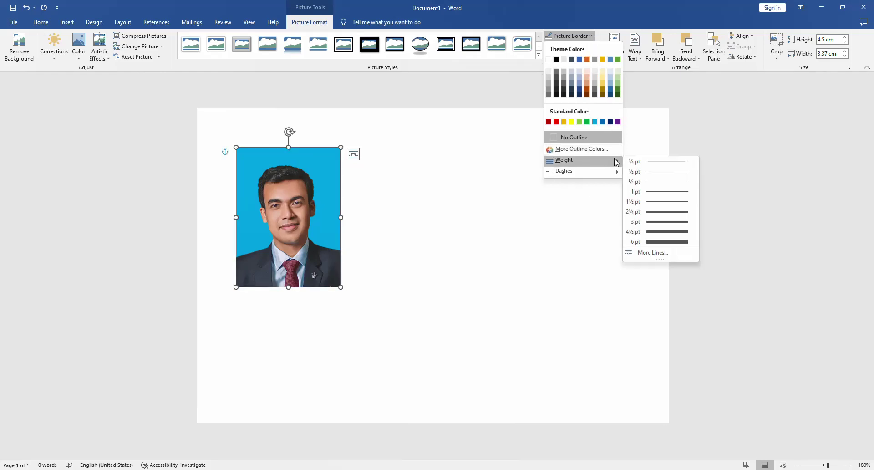
left_click(669, 193)
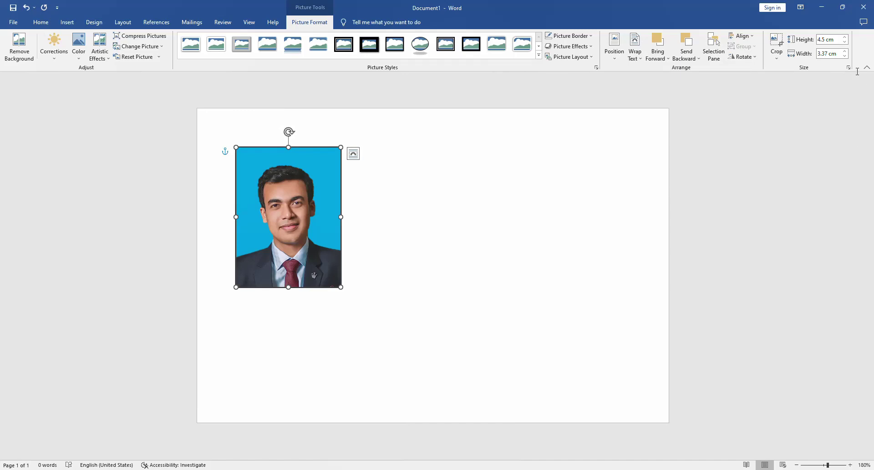
Select the photo and blue rectangle together with Select Objects and group them.
left_click(44, 26)
left_click(817, 58)
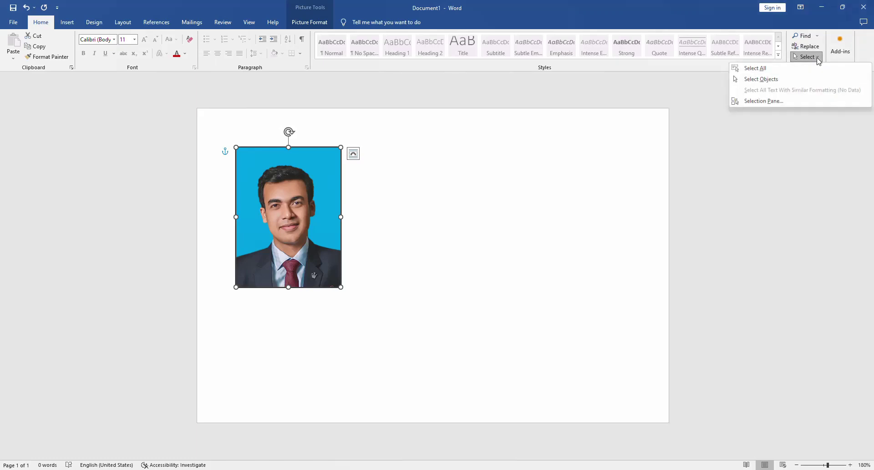
left_click(796, 78)
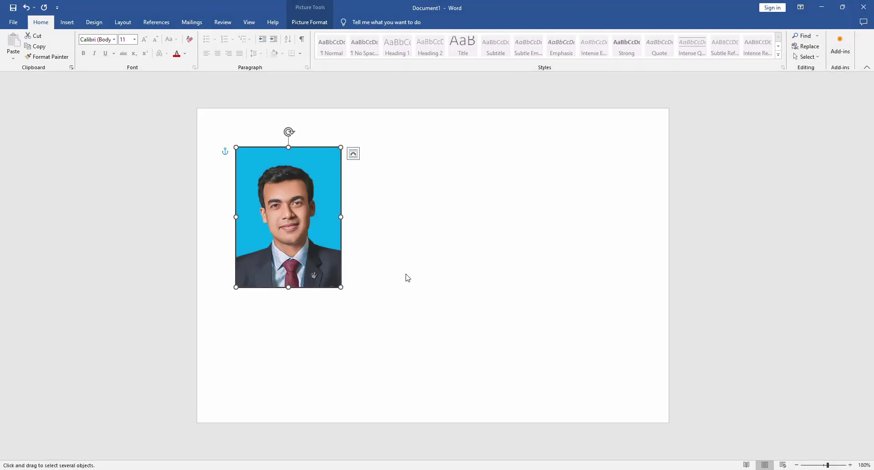
left_click_drag(347, 297, 226, 137)
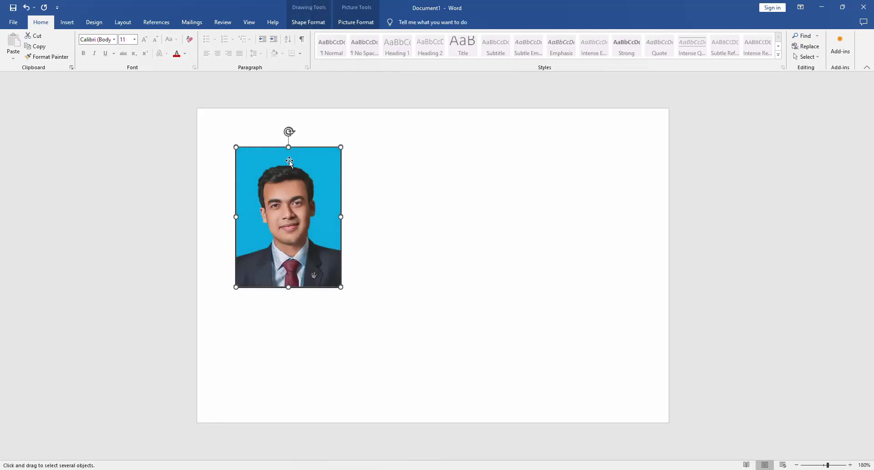
right_click(303, 154)
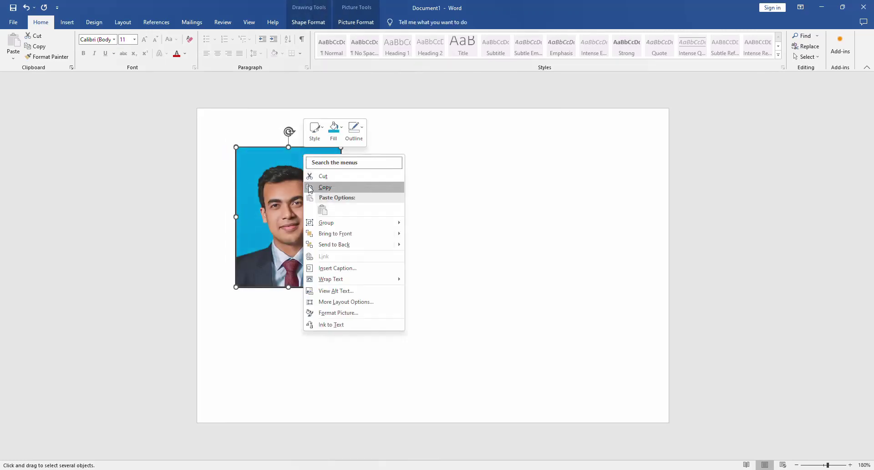
mouse_move(367, 224)
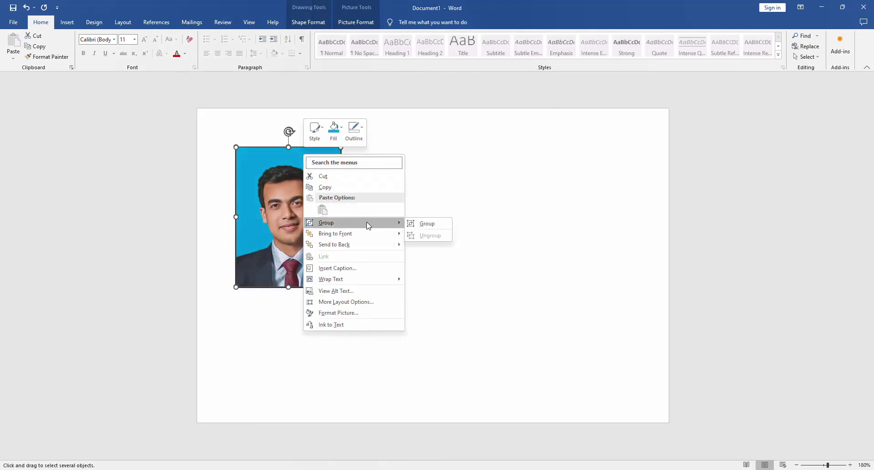
left_click(439, 222)
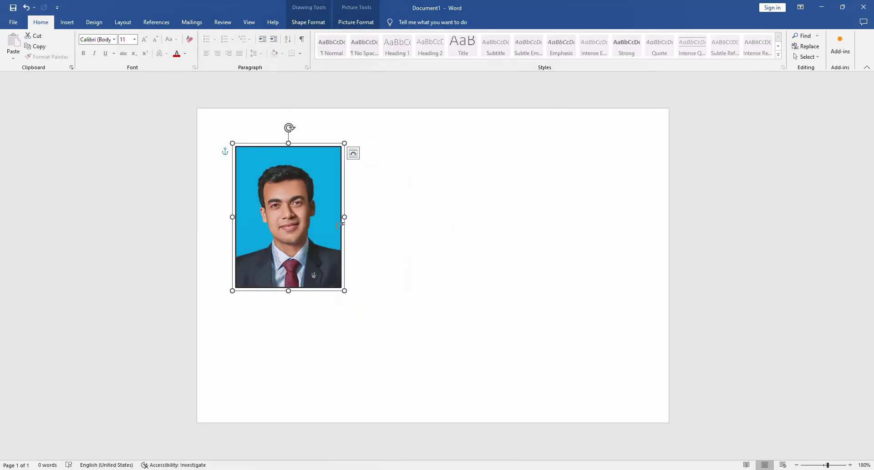
Move the grouped photo into the page's upper-left corner.
left_click_drag(297, 211, 323, 220)
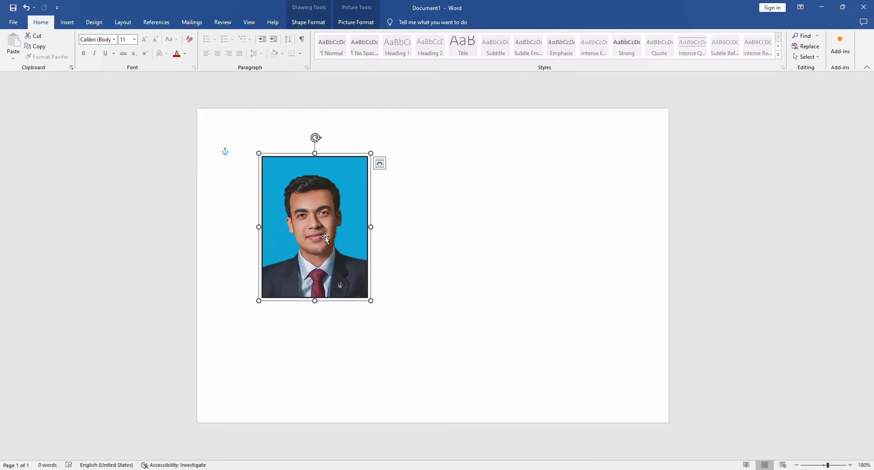
left_click_drag(342, 237, 283, 195)
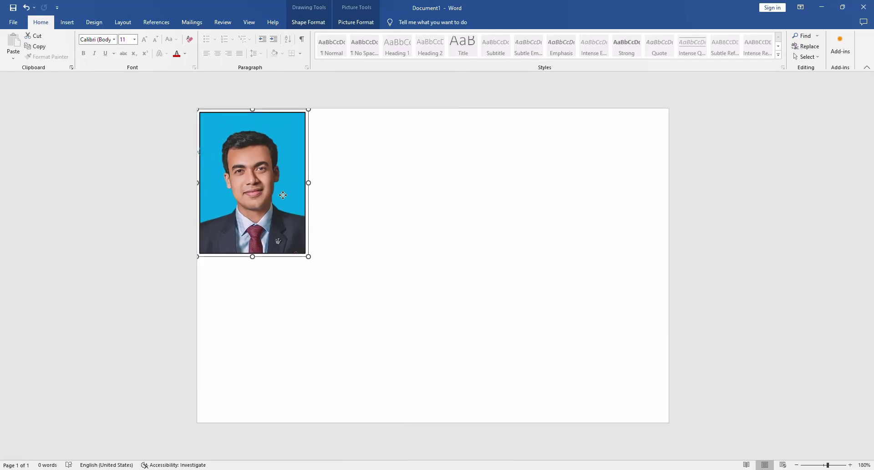
left_click_drag(283, 195, 283, 195)
Copy the grouped photo twice and place the copies side by side to its right along the page's upper edge.
key("ctrl+c")
key("ctrl+v")
left_click_drag(269, 202, 448, 195)
key("ctrl+c")
key("ctrl+v")
left_click(456, 196)
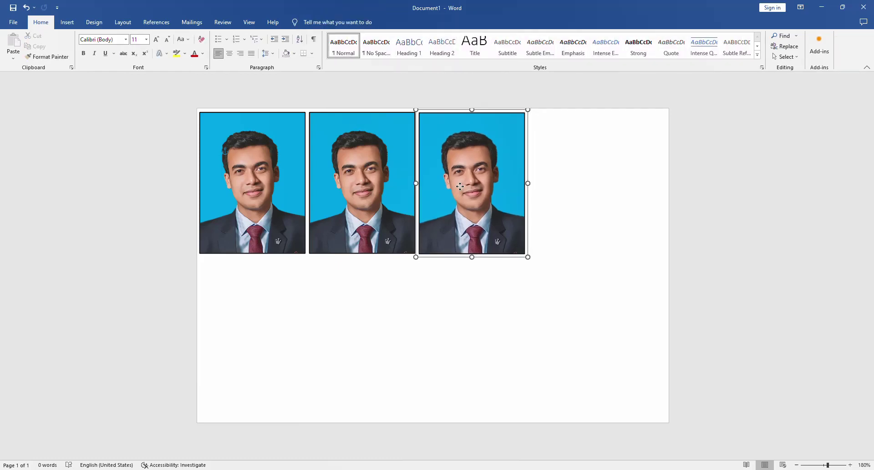
Align the third photo with the row, and duplicate it to its right as the fourth photo.
left_click(473, 181)
left_click_drag(473, 181, 472, 178)
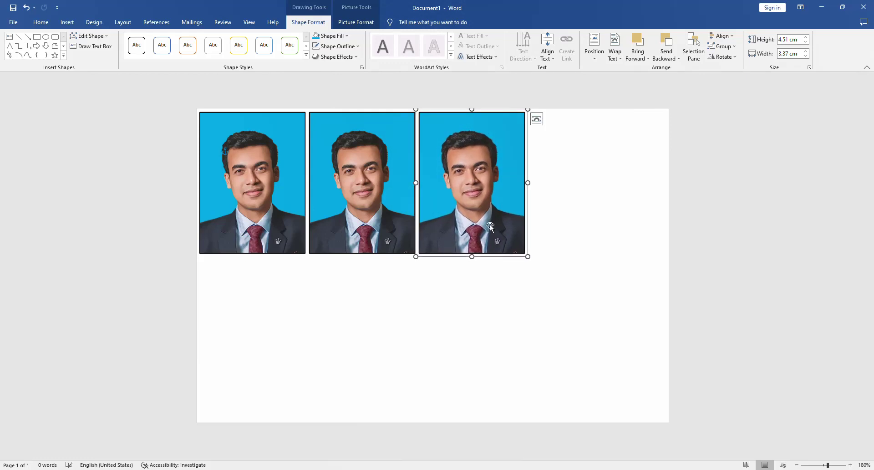
key("ctrl+d")
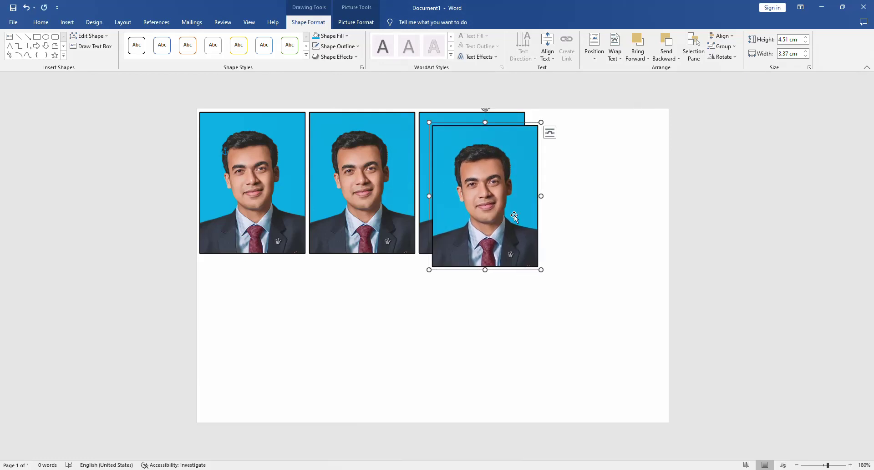
left_click_drag(514, 217, 593, 202)
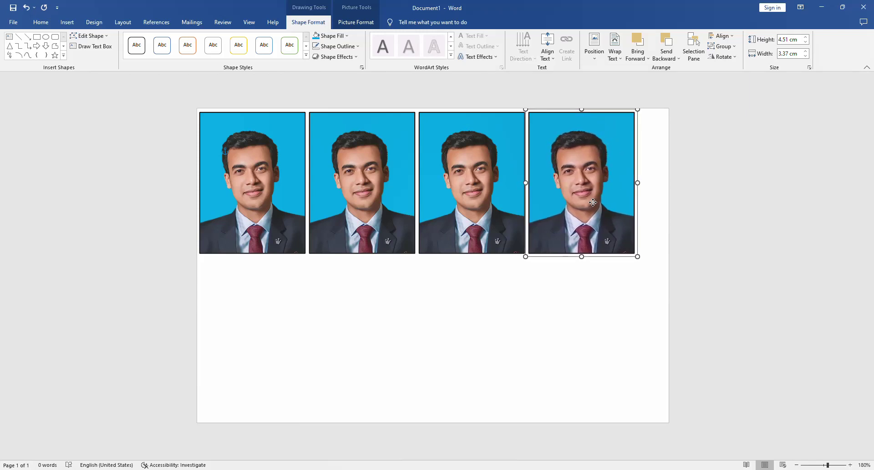
Select all four photos in the row together and group them into one object.
left_click(553, 299)
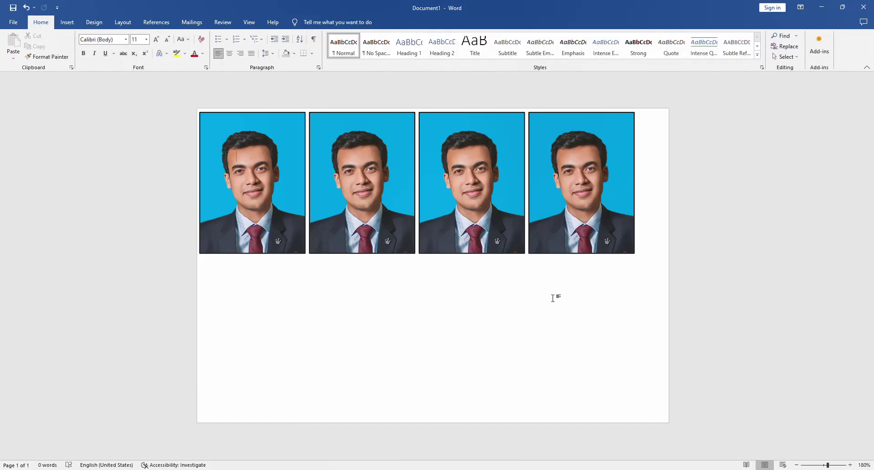
left_click(289, 166)
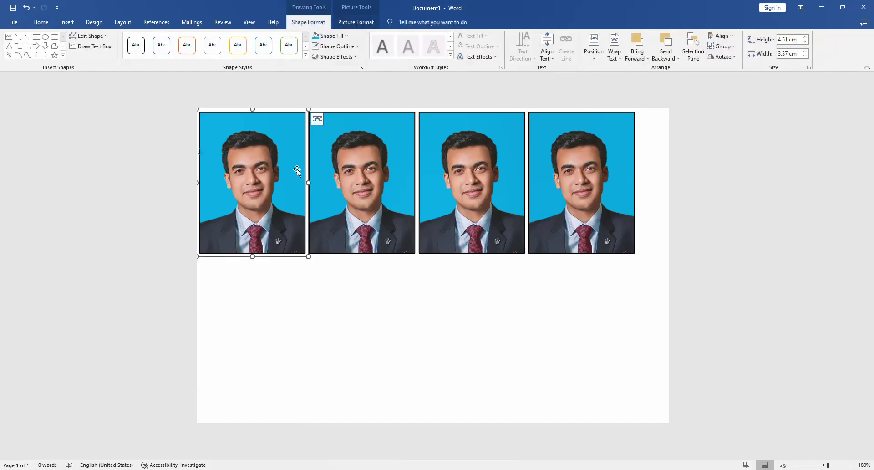
left_click(384, 167, "shift")
left_click(508, 171, "shift")
left_click(593, 170, "shift")
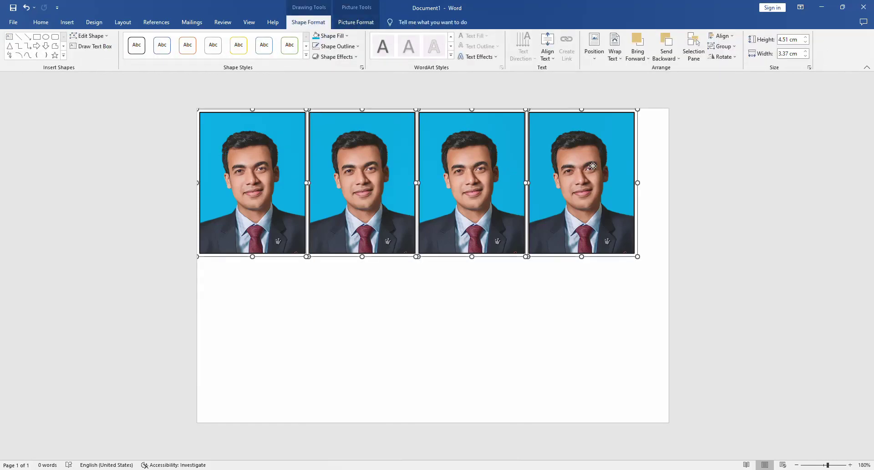
right_click(586, 157)
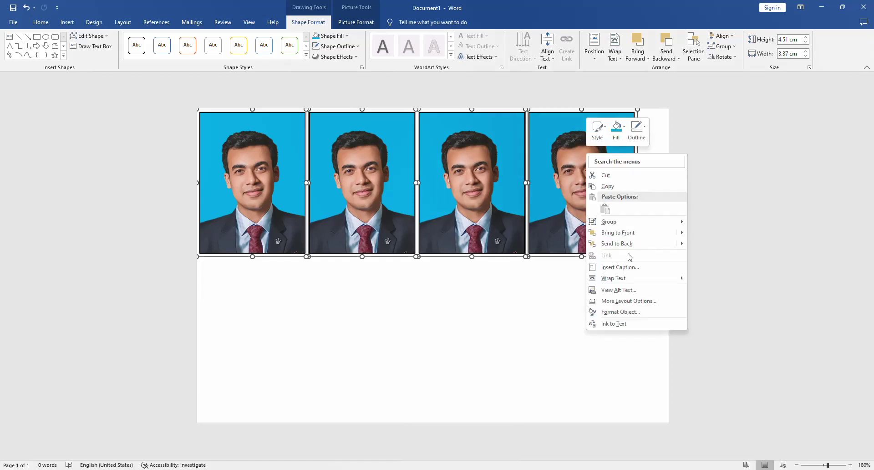
mouse_move(665, 227)
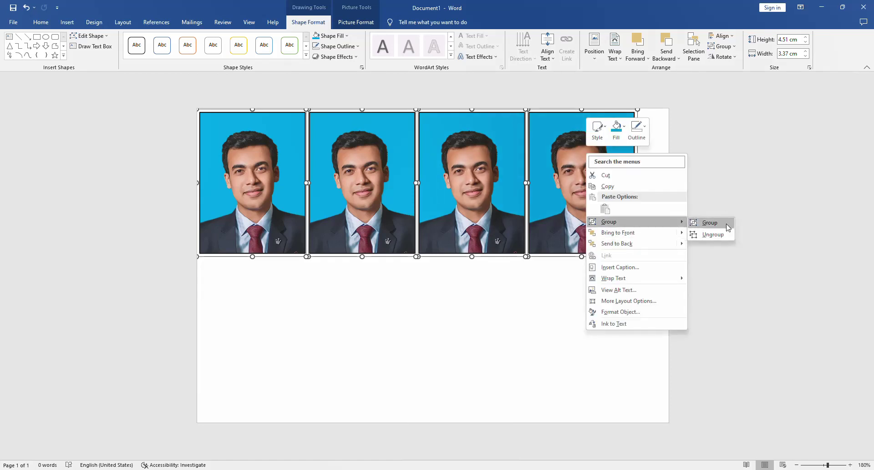
left_click(709, 222)
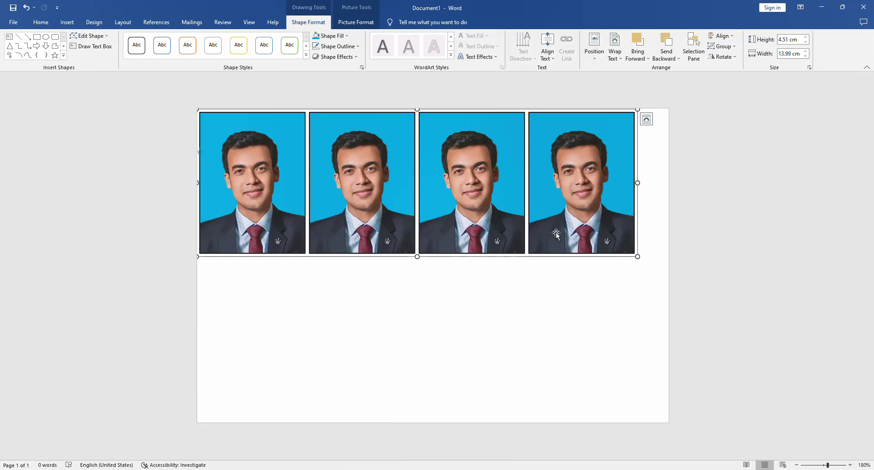
Center the grouped row horizontally near the page's upper edge, then duplicate it and align the copy directly below as a second row.
left_click_drag(485, 201, 505, 210)
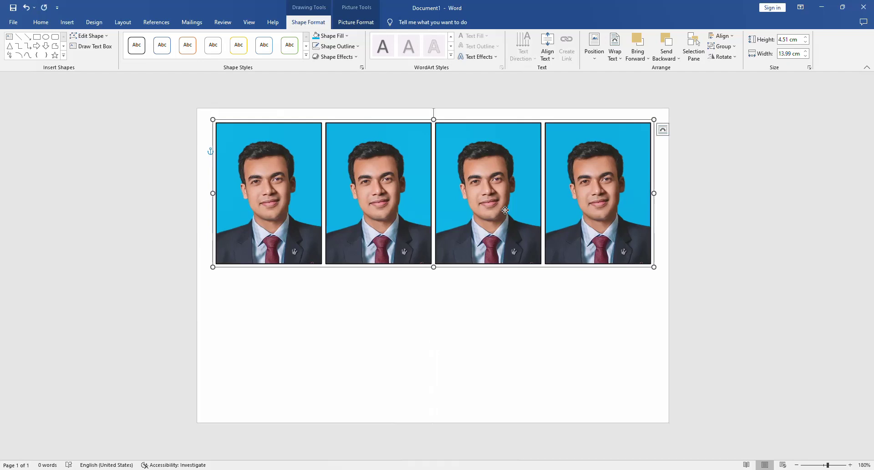
key("ctrl+d")
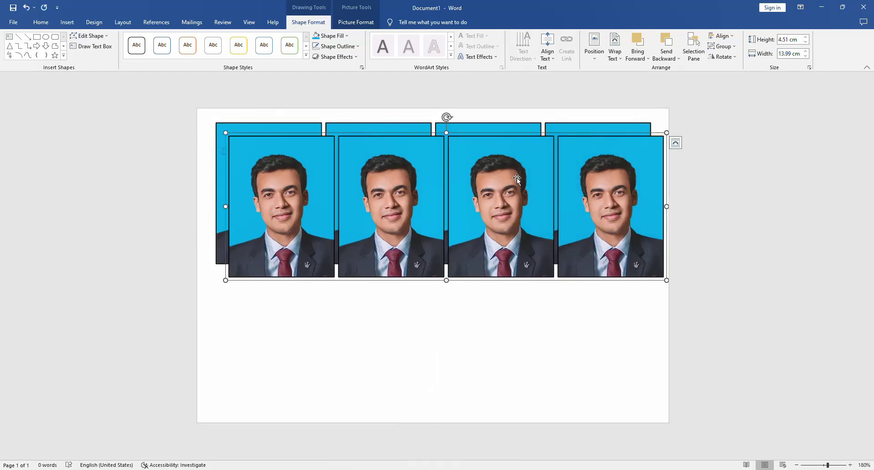
left_click_drag(537, 171, 527, 305)
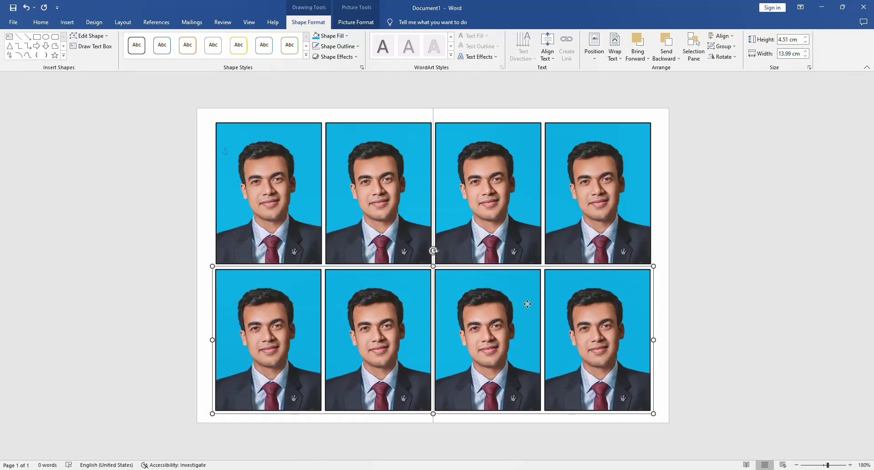
left_click(687, 278)
left_click(613, 308)
left_click_drag(507, 315, 506, 314)
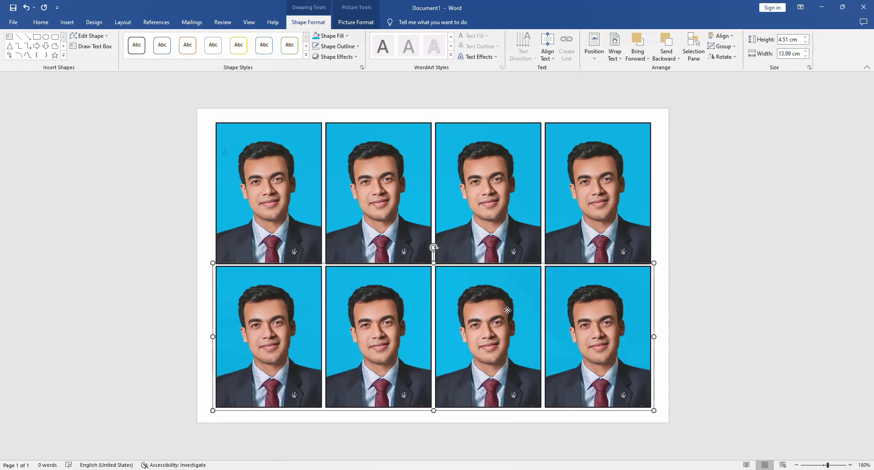
left_click(687, 291)
Group the upper and lower photo rows into one object and nudge it to center it on the page.
left_click(617, 202)
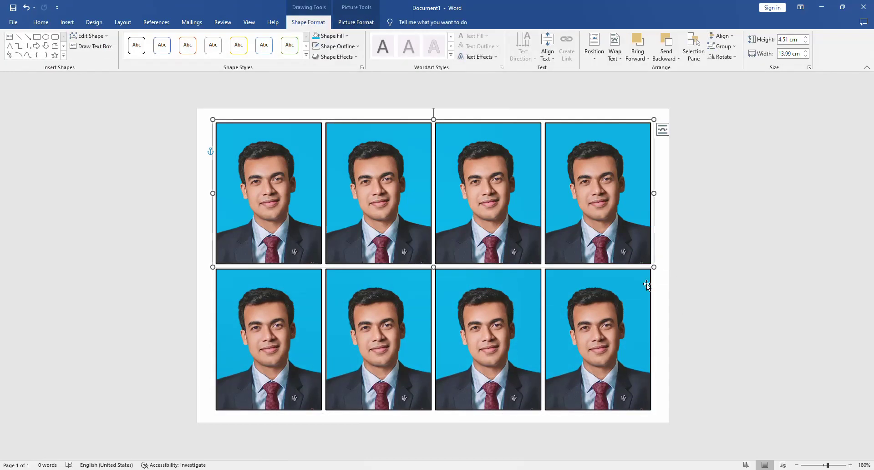
left_click(638, 292, "shift")
right_click(635, 191)
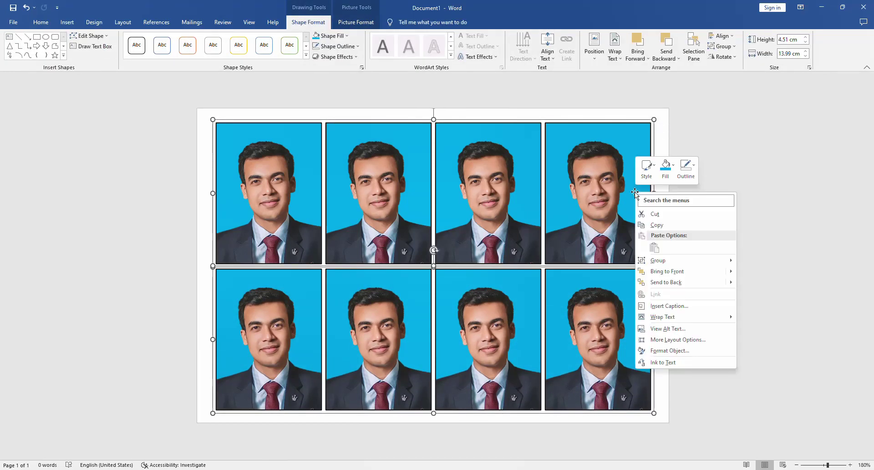
mouse_move(688, 260)
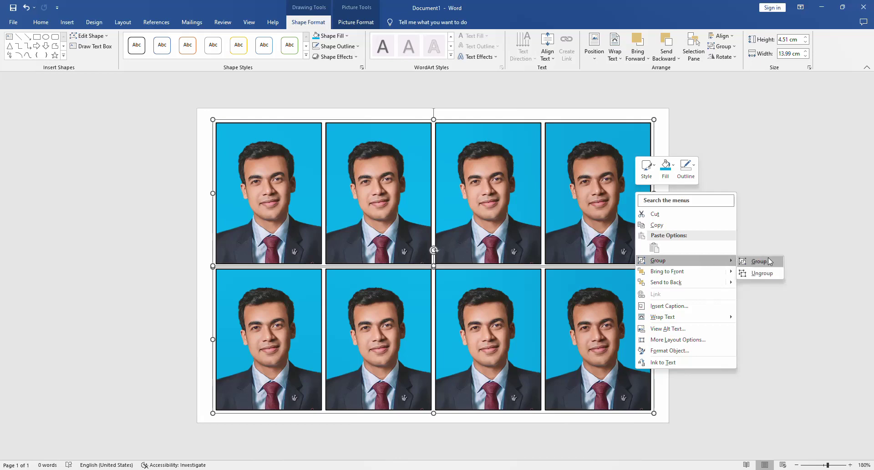
left_click(778, 266)
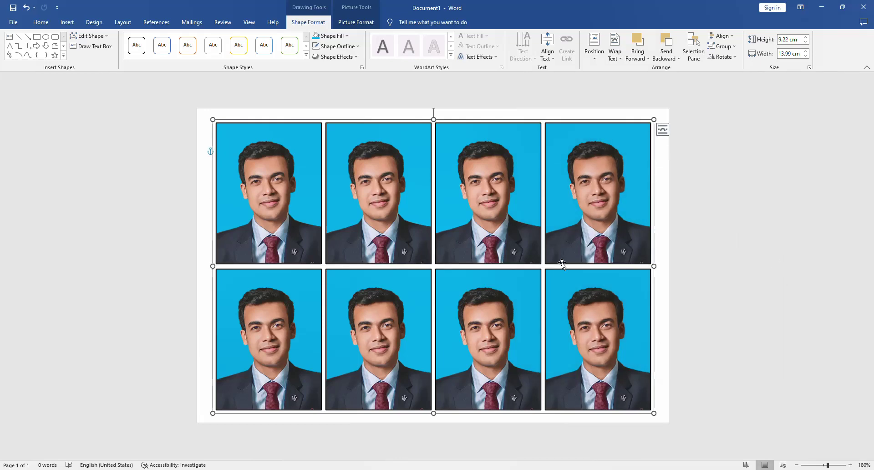
mouse_move(460, 276)
left_mouse_down()
mouse_move(453, 286)
mouse_move(463, 286)
mouse_move(461, 259)
mouse_move(460, 280)
left_mouse_up()
left_click(751, 228)
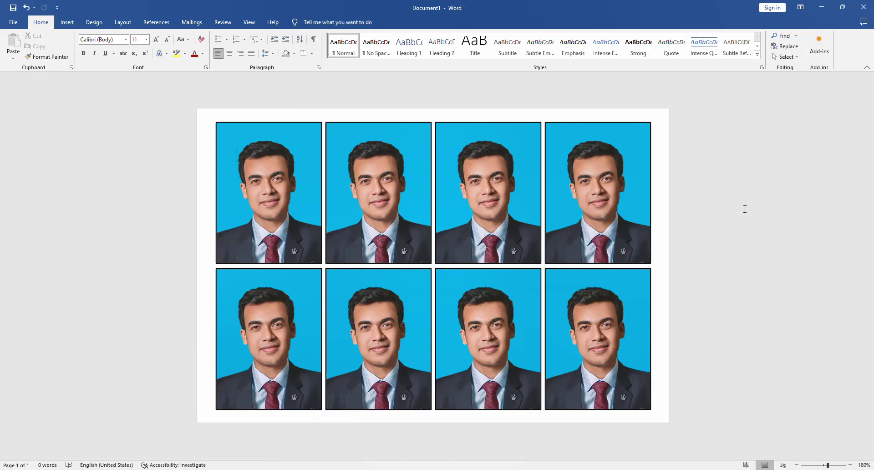
Check the photo sheet in the print preview and return to the document without printing.
key("ctrl+p")
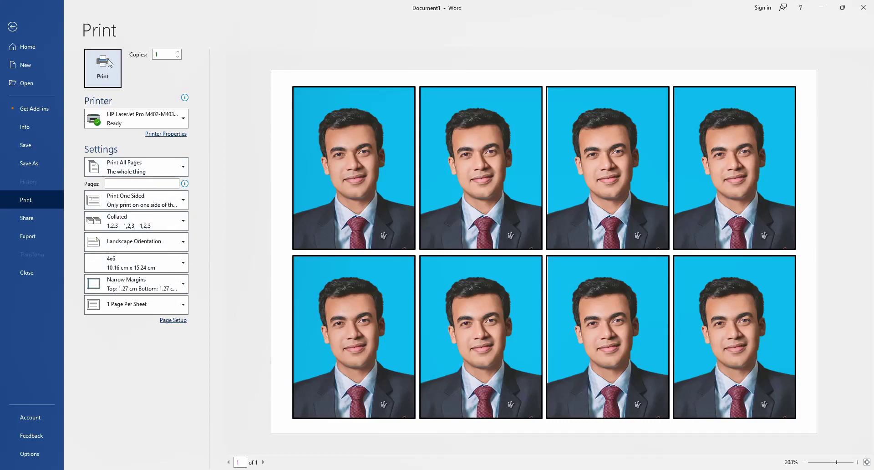
left_click(13, 28)
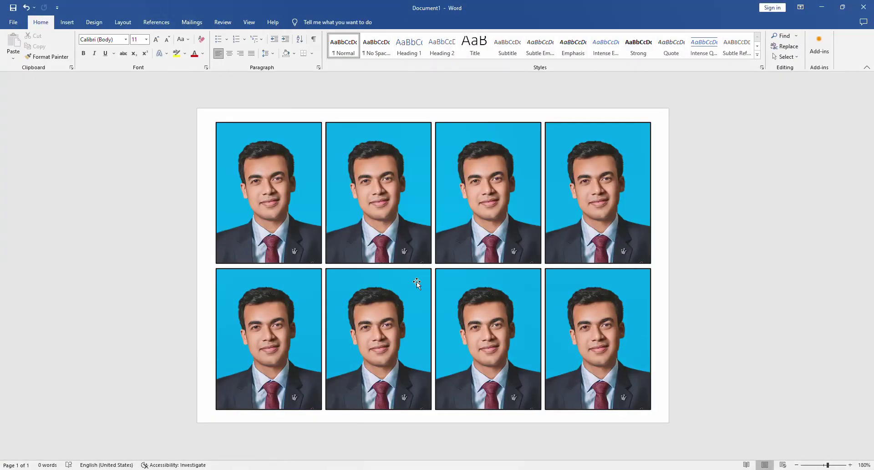